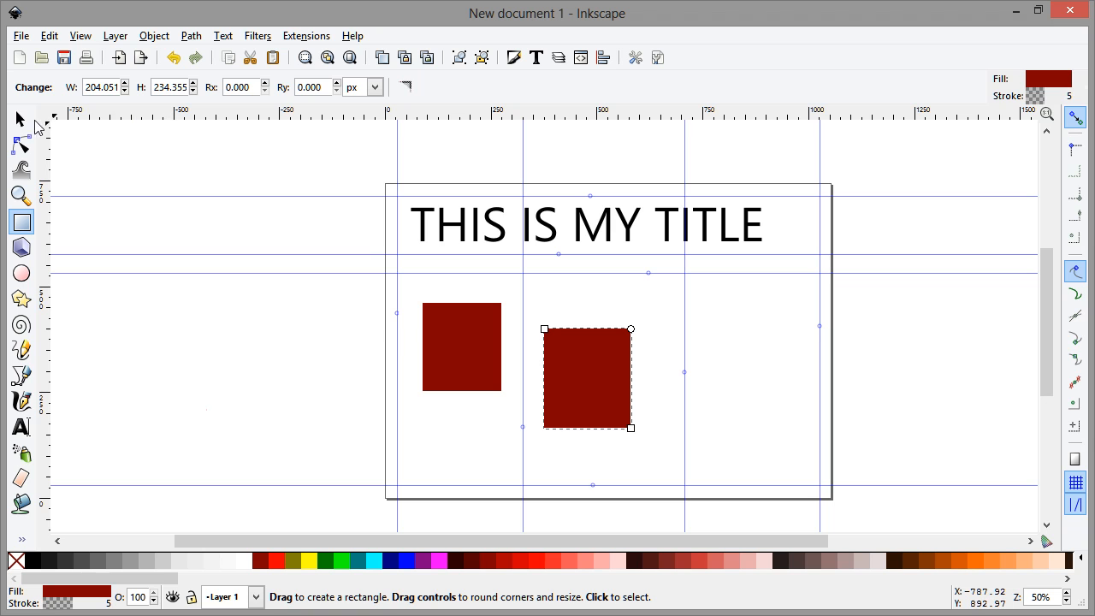
Step: Select the right-hand red rectangle and open its Fill and Stroke settings with the whole page in view
left_click(21, 120)
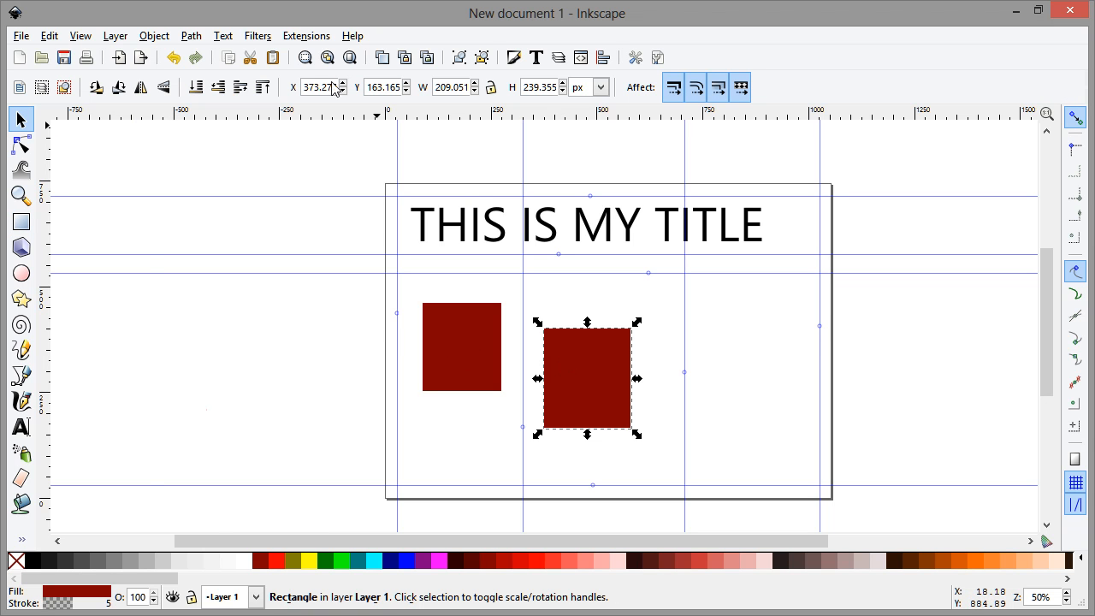
left_click(163, 38)
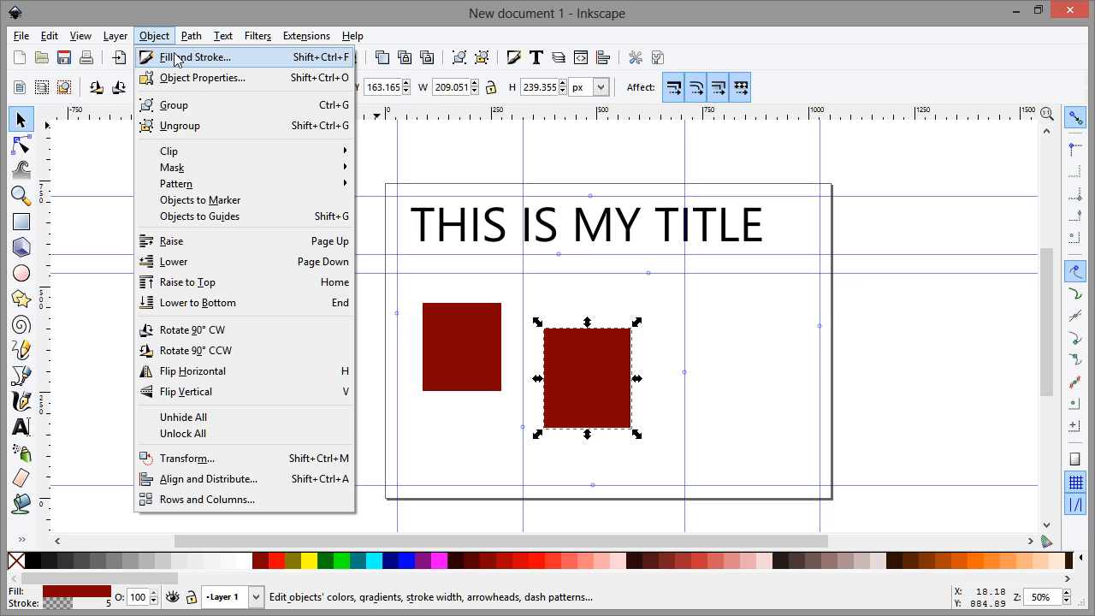
left_click(175, 58)
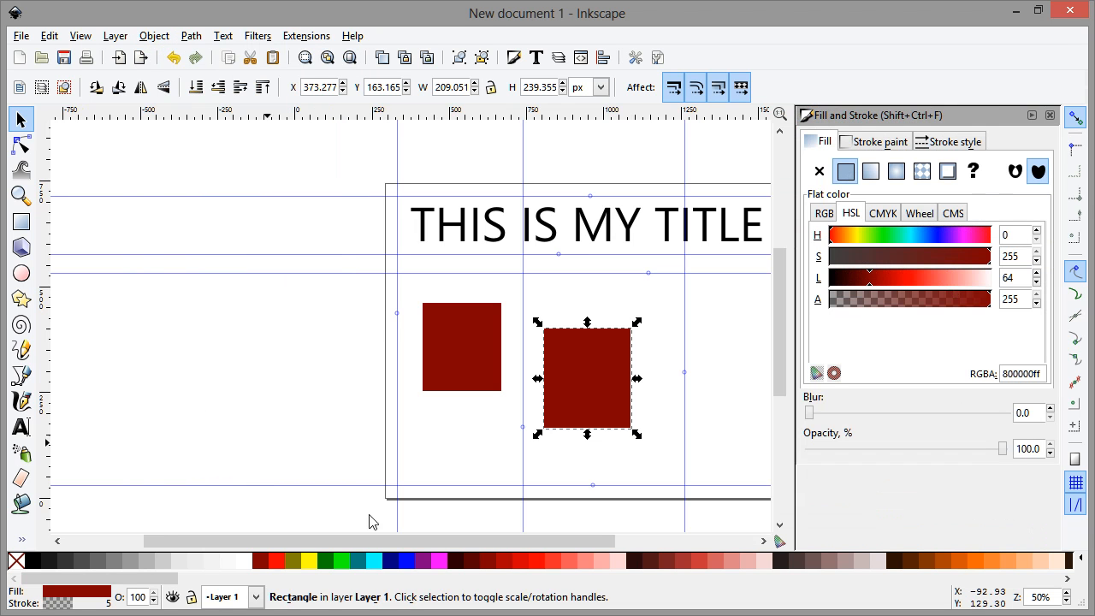
left_click_drag(421, 543, 503, 546)
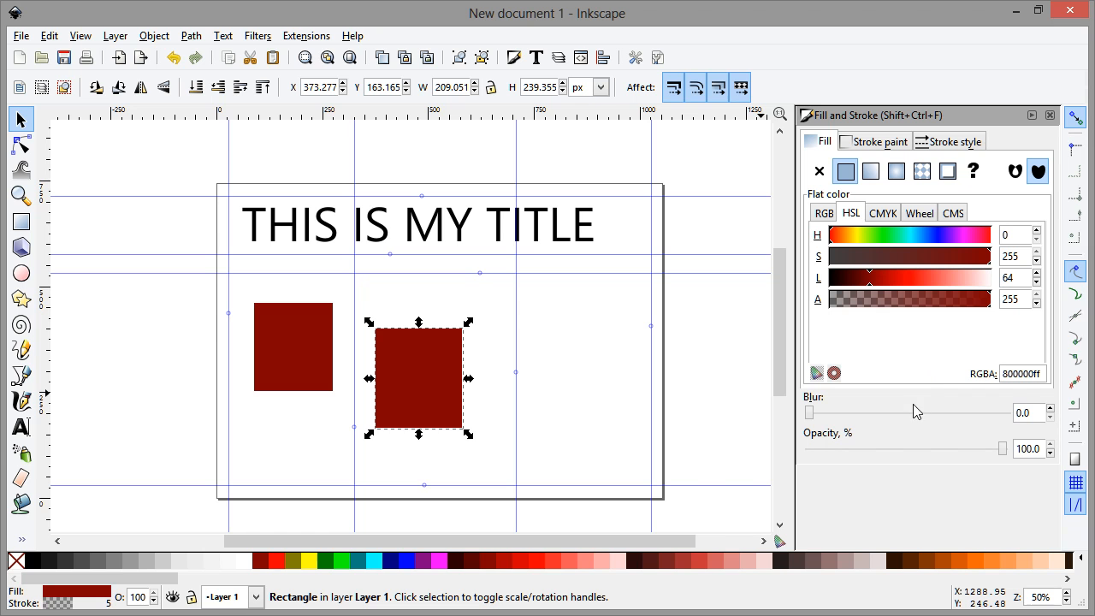
Step: Adjust the selected rectangle's fill to a bright red with saturation 211 and lightness 127
mouse_move(869, 284)
left_mouse_down()
mouse_move(920, 291)
mouse_move(876, 288)
left_mouse_up()
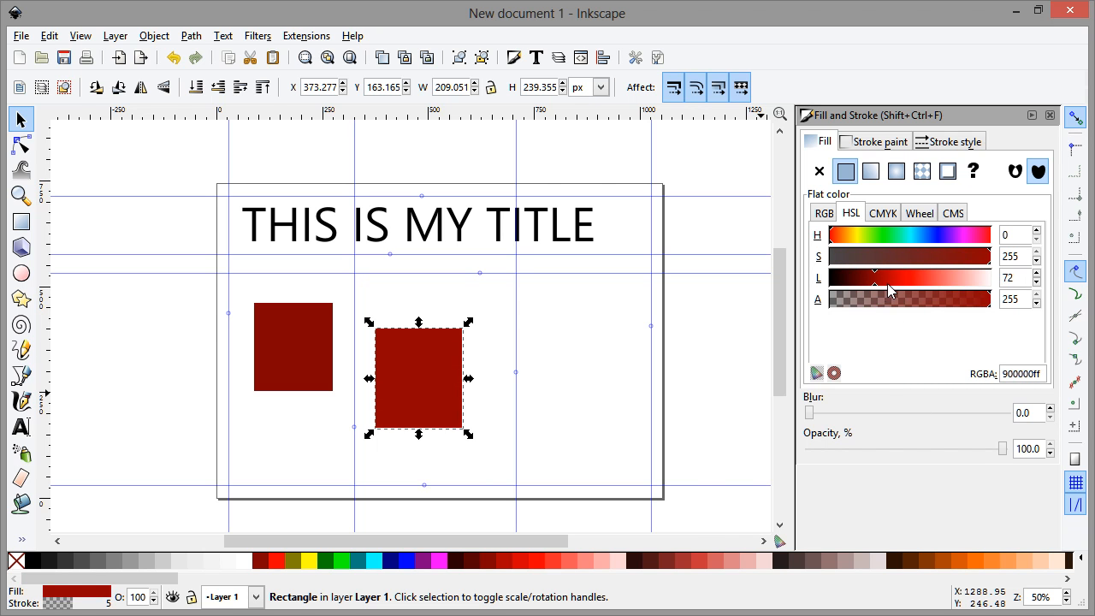
mouse_move(988, 262)
left_mouse_down()
mouse_move(906, 259)
mouse_move(963, 267)
left_mouse_up()
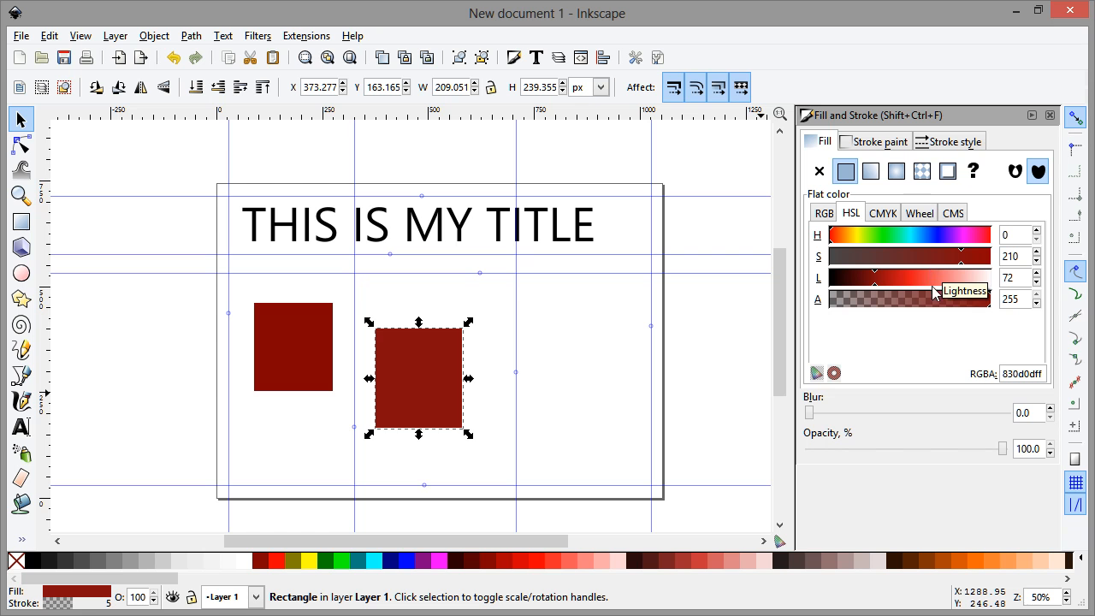
left_click_drag(875, 284, 905, 290)
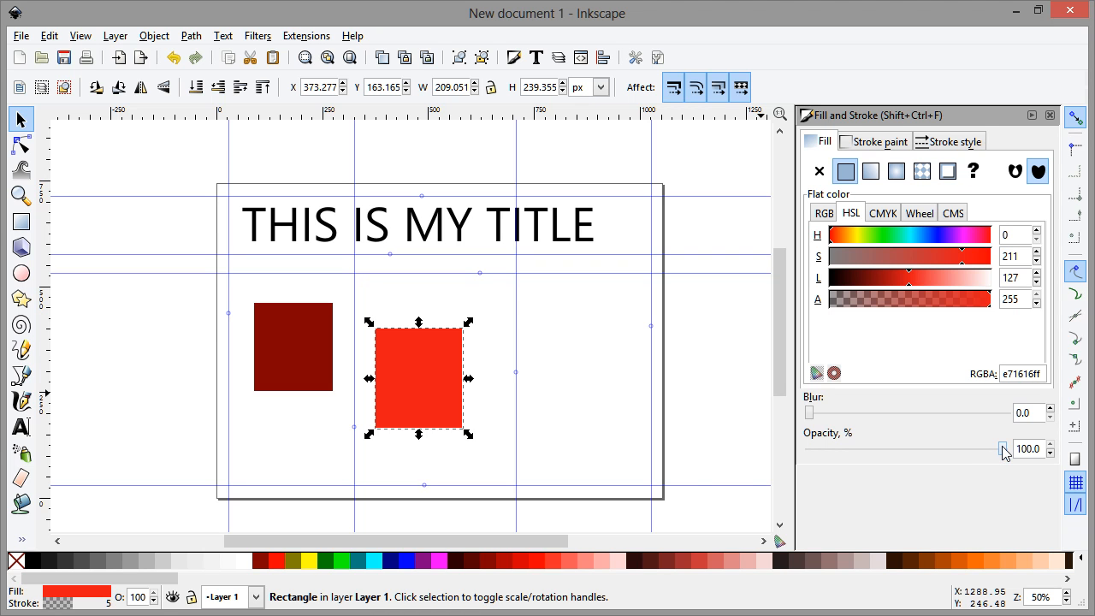
Step: Reduce the bright red rectangle's opacity to about 71.7% and move it to partly overlap the dark red rectangle
left_click_drag(1003, 451, 941, 451)
left_click_drag(428, 384, 351, 384)
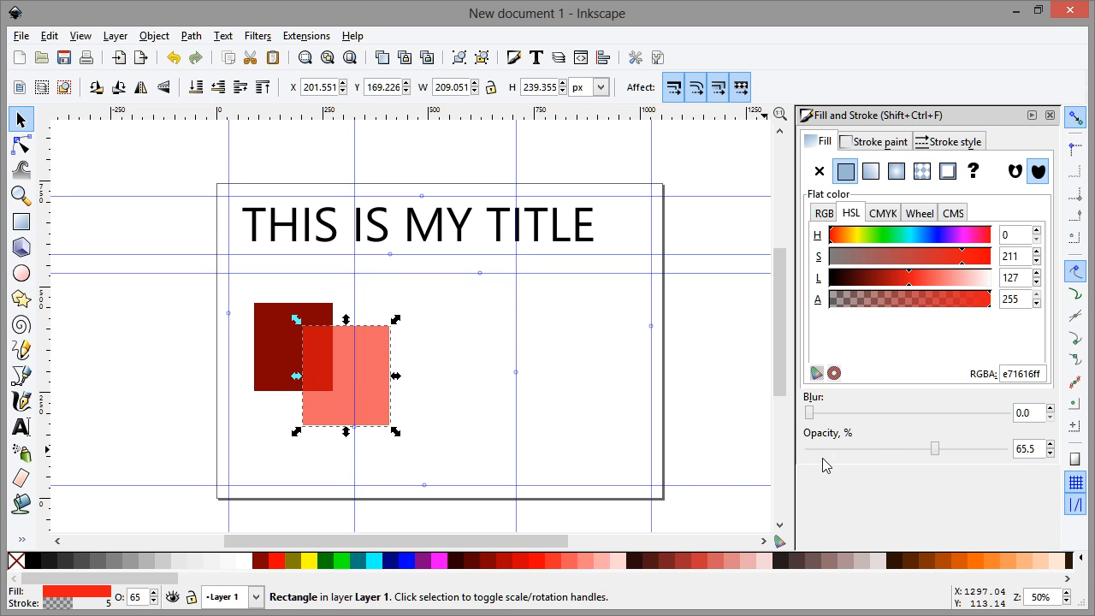
left_click_drag(931, 451, 946, 451)
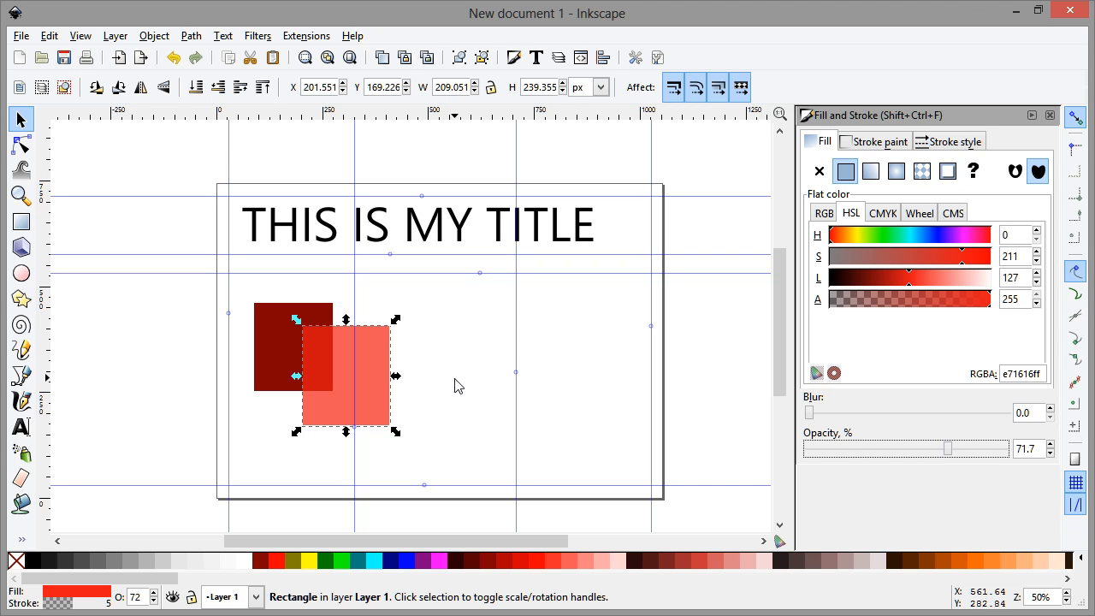
Step: Lower the translucent rectangle one step in the stacking order and raise it back one step
left_click(219, 87)
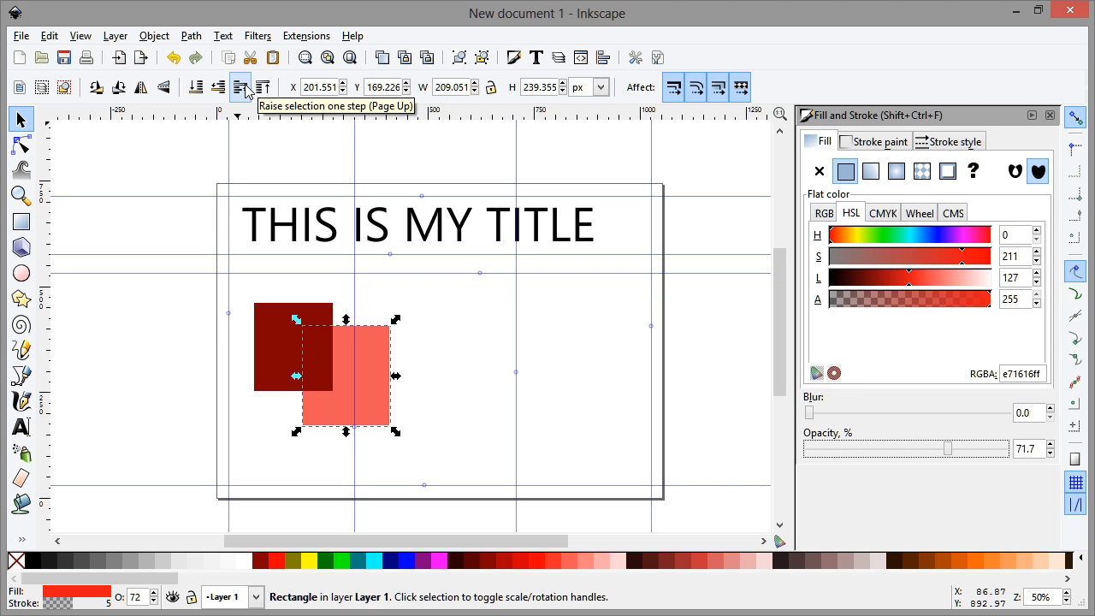
left_click(243, 89)
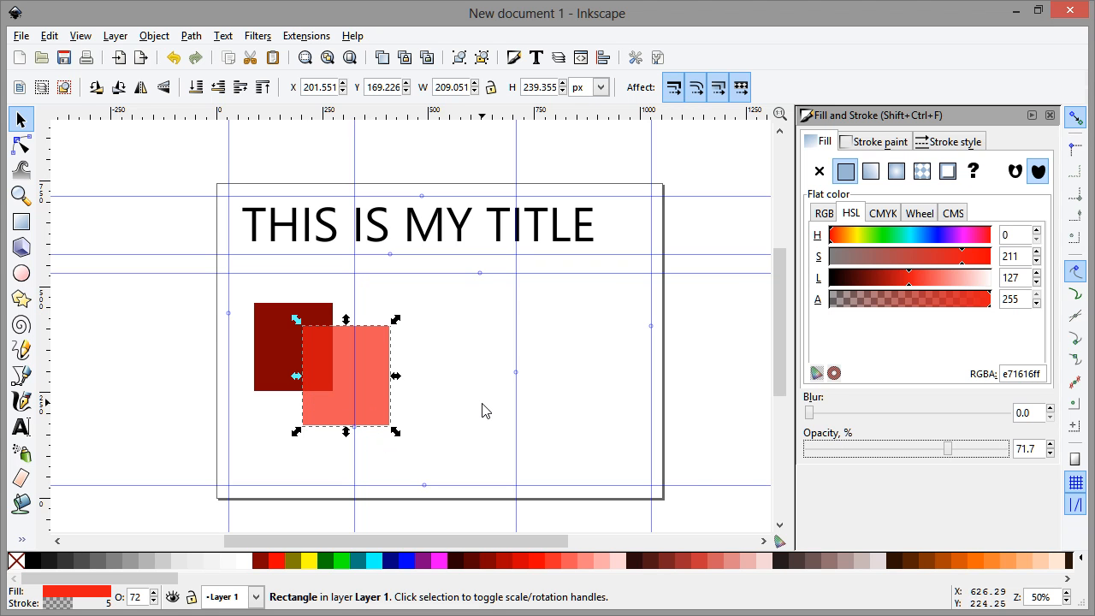
Step: Apply black as both the fill and the stroke colour of the overlapping rectangle
left_click(875, 142)
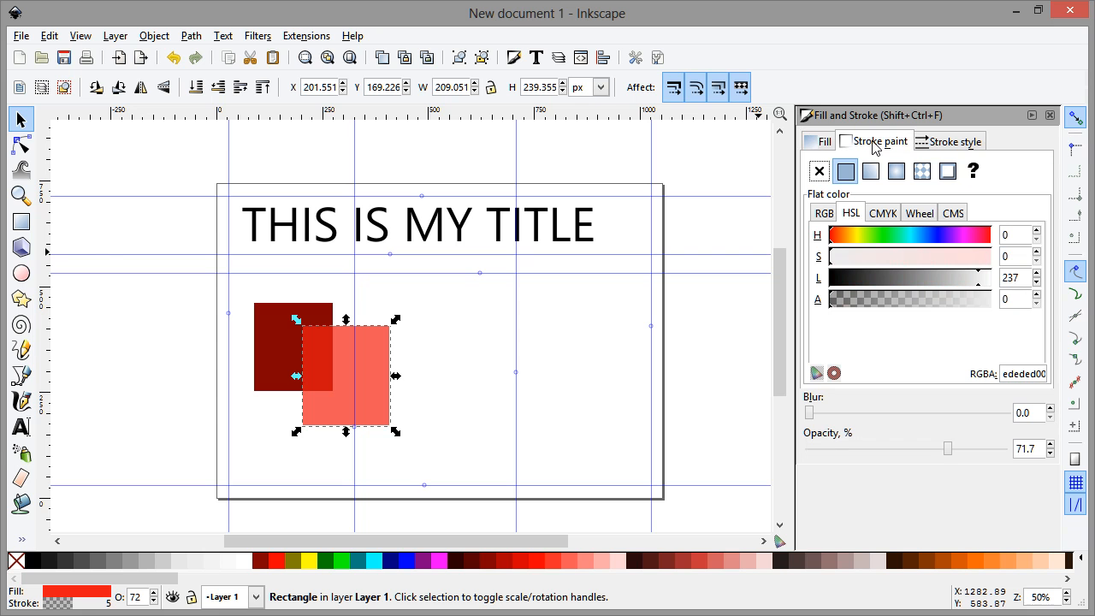
left_click(34, 562)
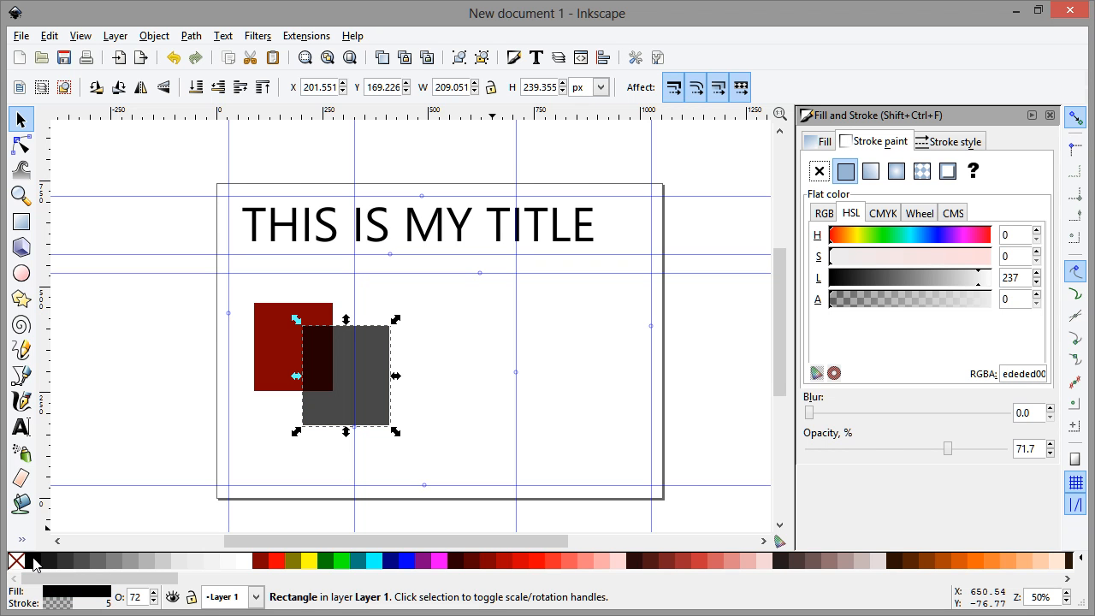
left_click(34, 562, "shift")
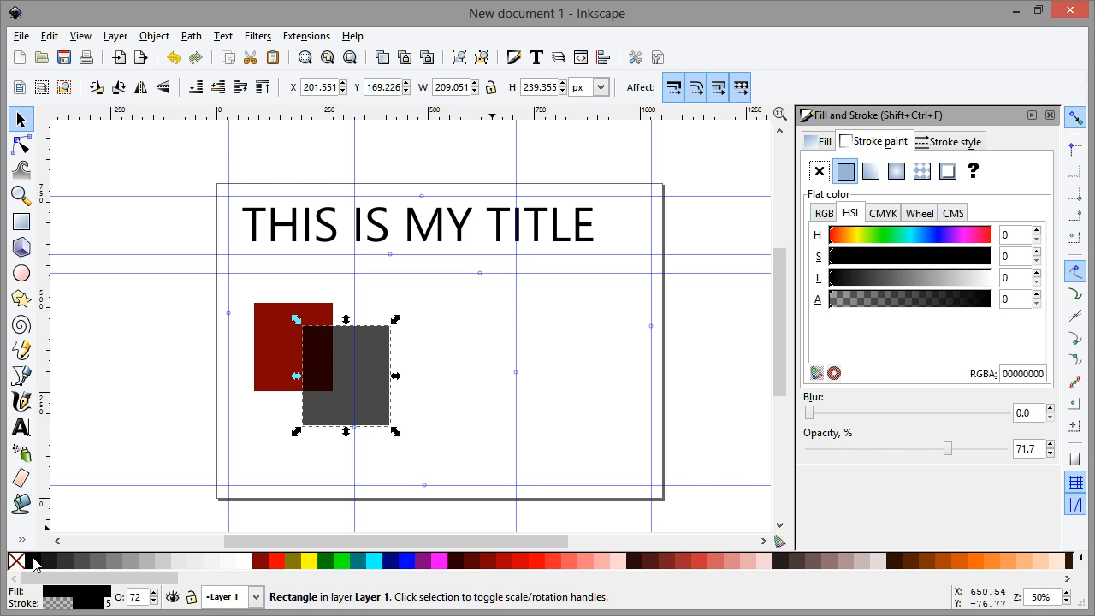
Step: Fill the overlapping rectangle with a very dark red and set its opacity to 100%
left_click(474, 566)
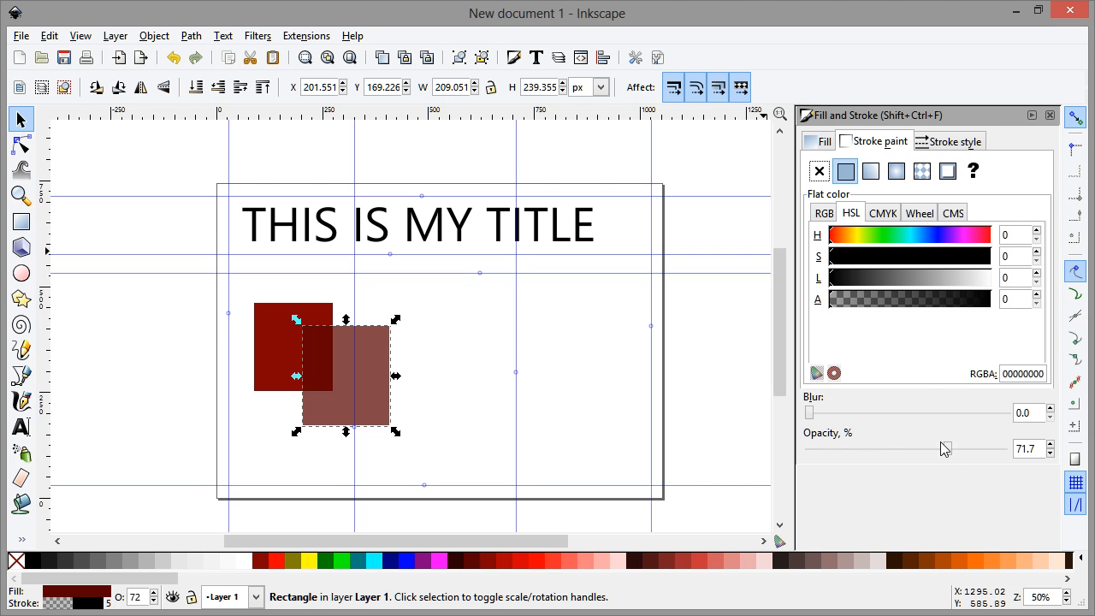
left_click_drag(950, 454, 1019, 452)
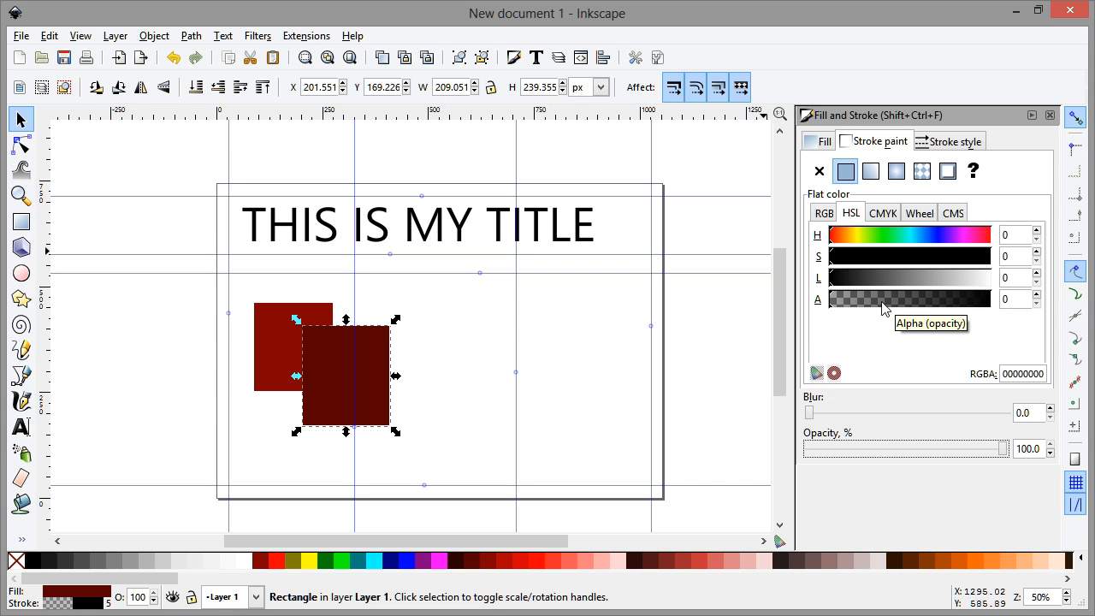
Step: Change the overlapping rectangle's fill to white and set its black stroke's alpha to 255
left_click(945, 143)
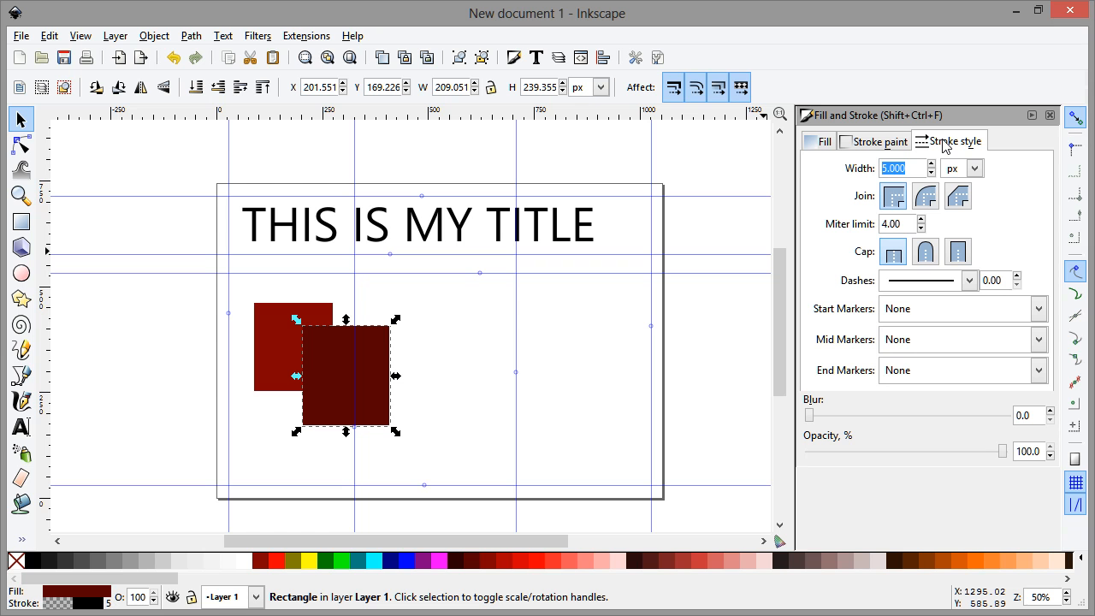
left_click(245, 562)
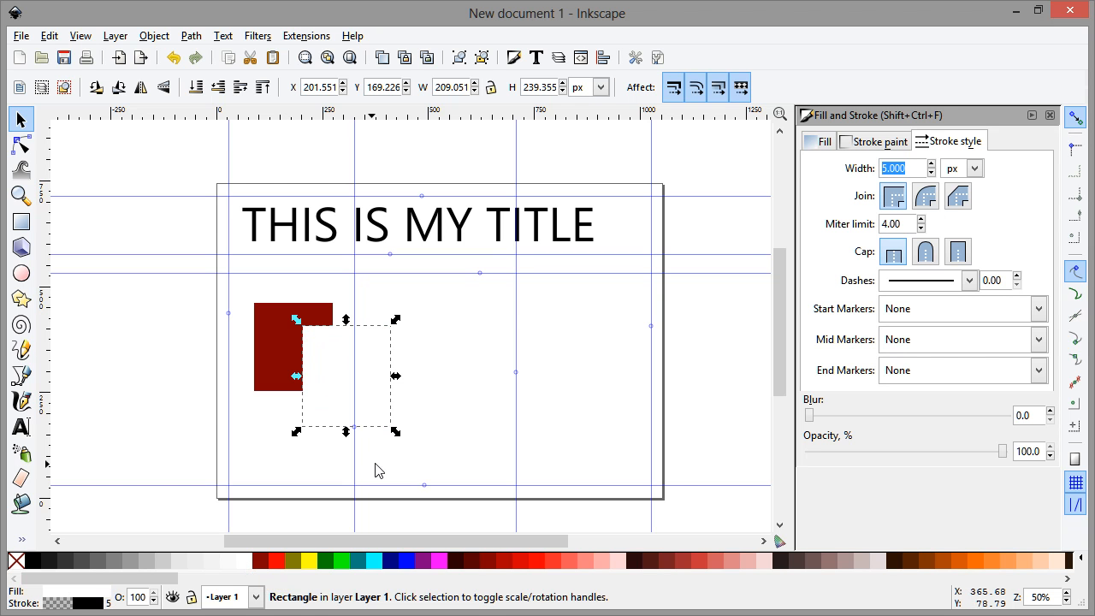
left_click(458, 439)
left_click(368, 398)
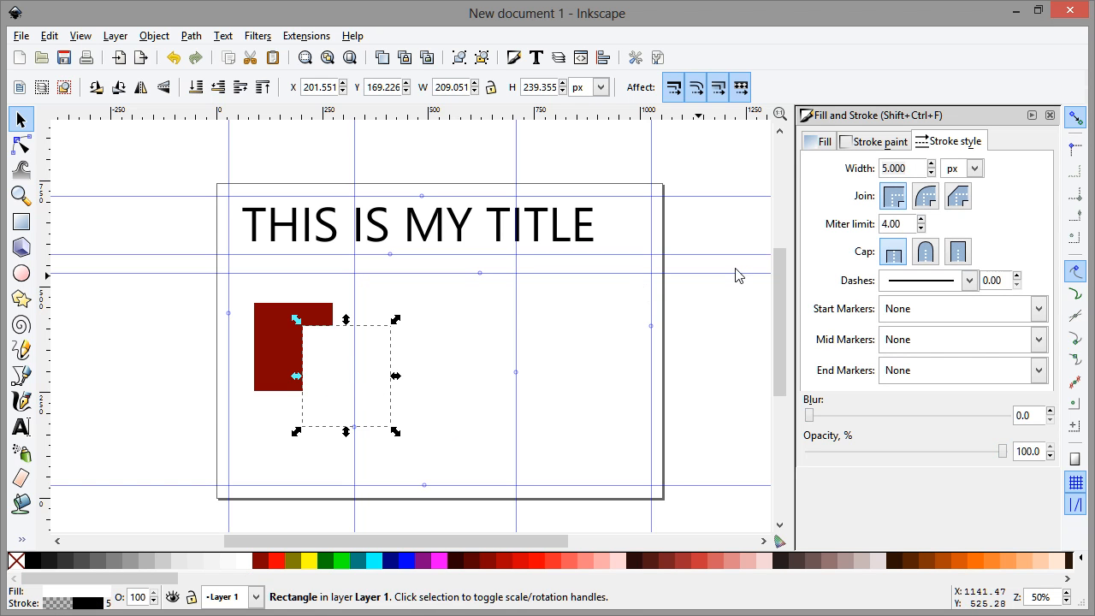
left_click(903, 148)
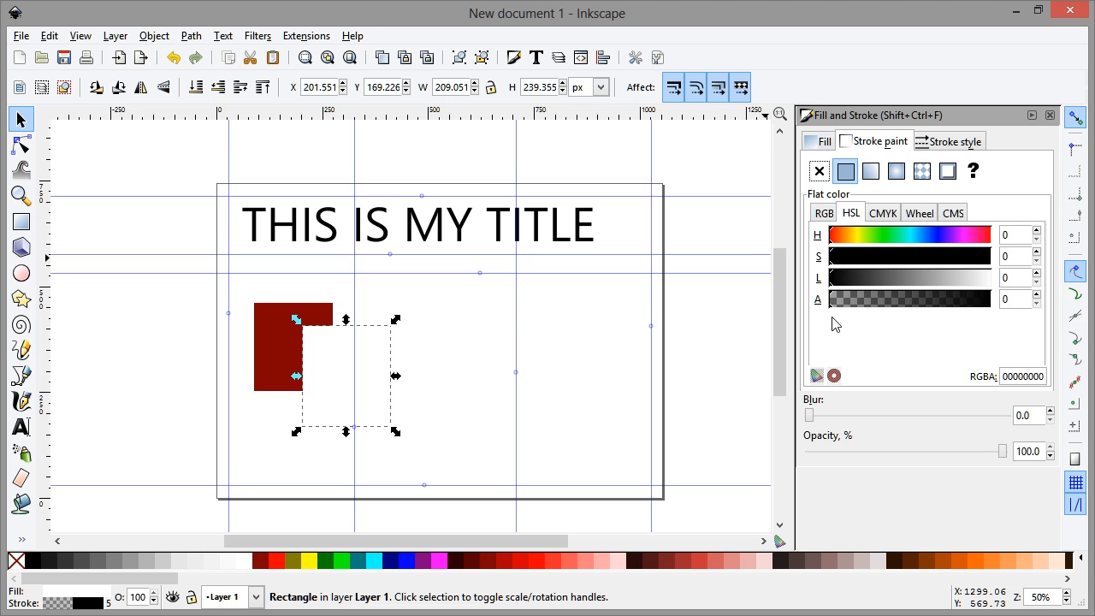
left_click_drag(830, 306, 993, 316)
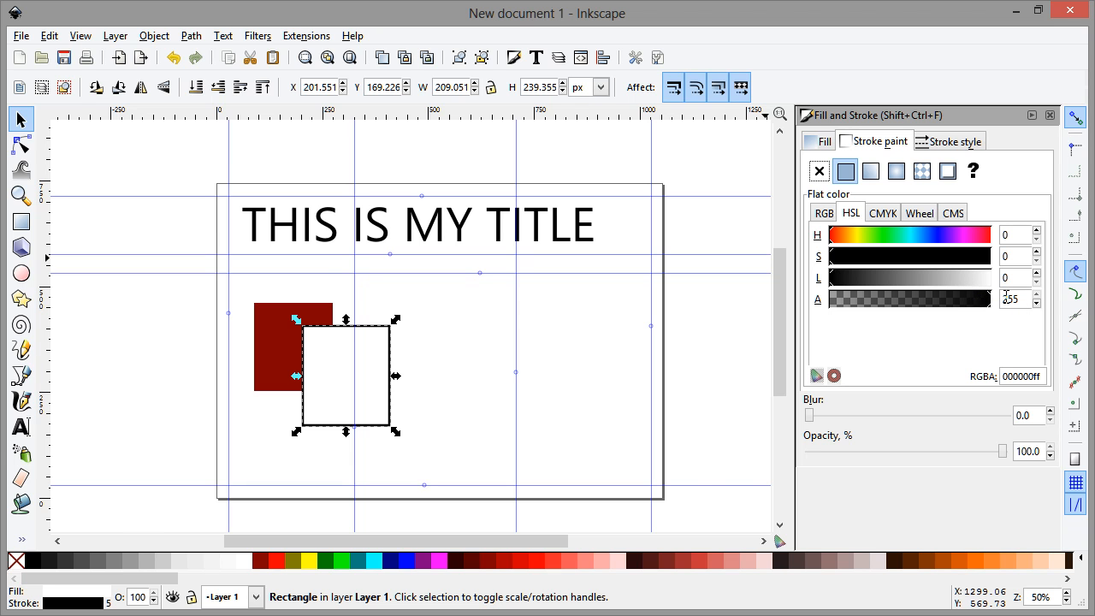
Step: Set the white rectangle's stroke width to 1 px and deselect it to check the outline
left_click(942, 143)
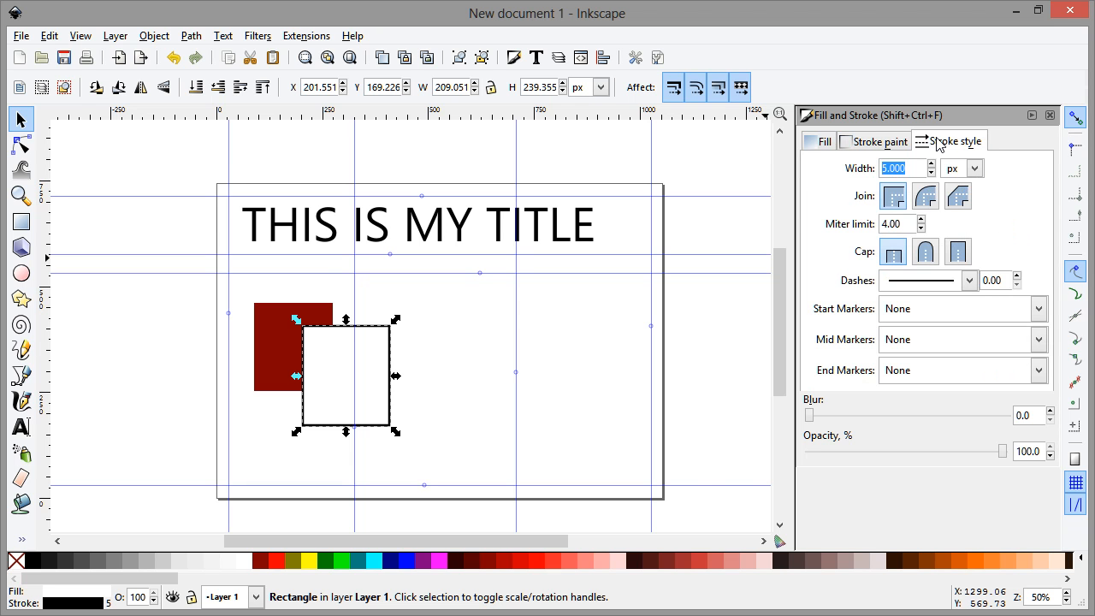
left_click(556, 392)
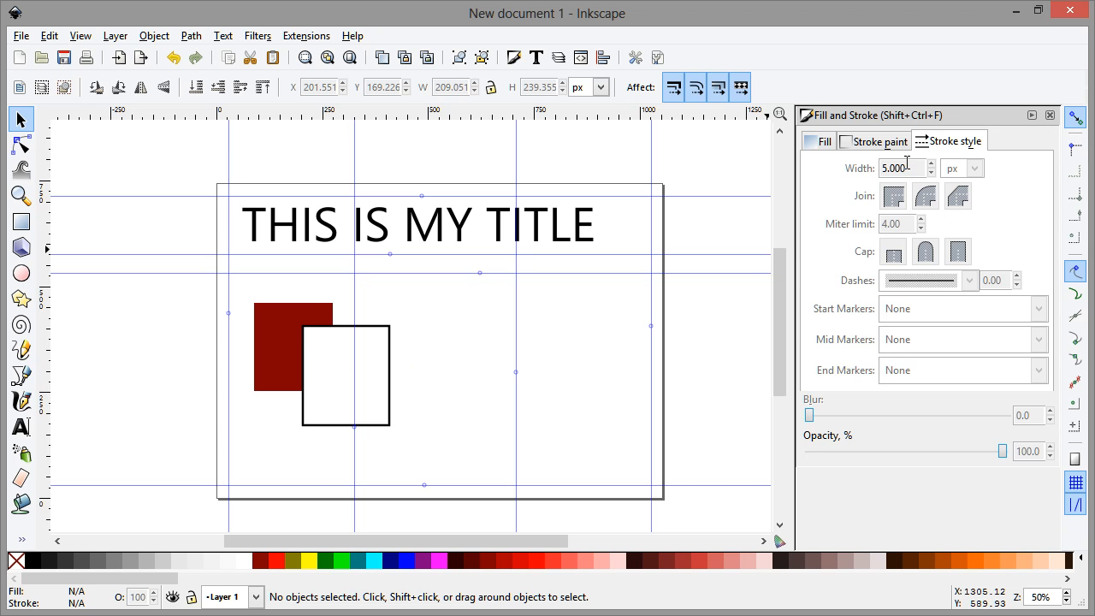
left_click(385, 370)
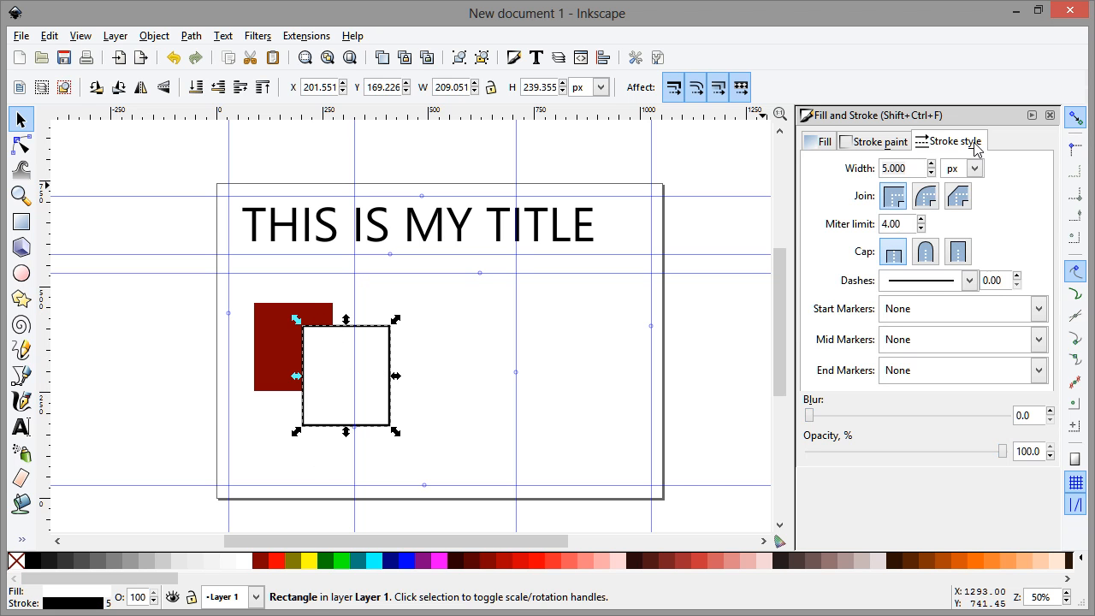
left_click(931, 173)
left_click(931, 173)
left_click(931, 173)
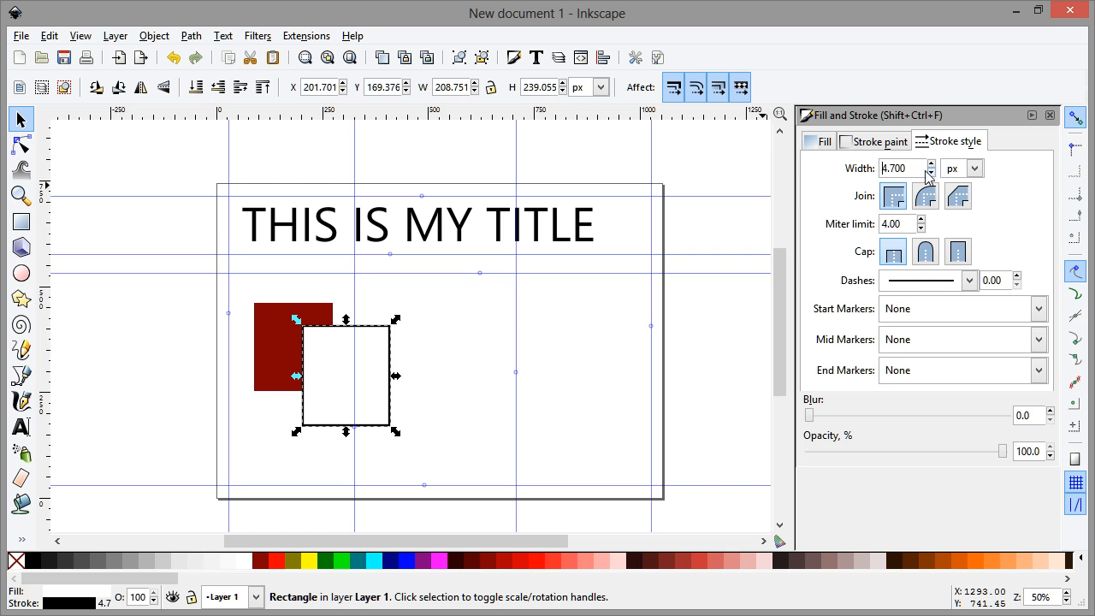
type("1")
key("Return")
left_click(565, 397)
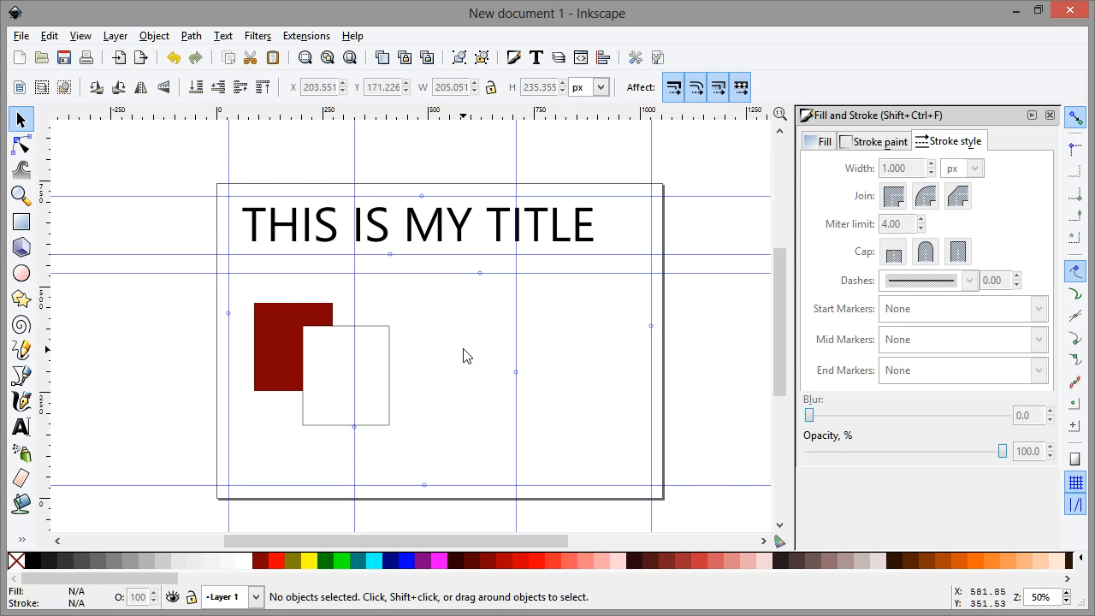
Step: Reselect the white rectangle and thicken its stroke to 11 px
left_click(357, 360)
left_click(903, 168)
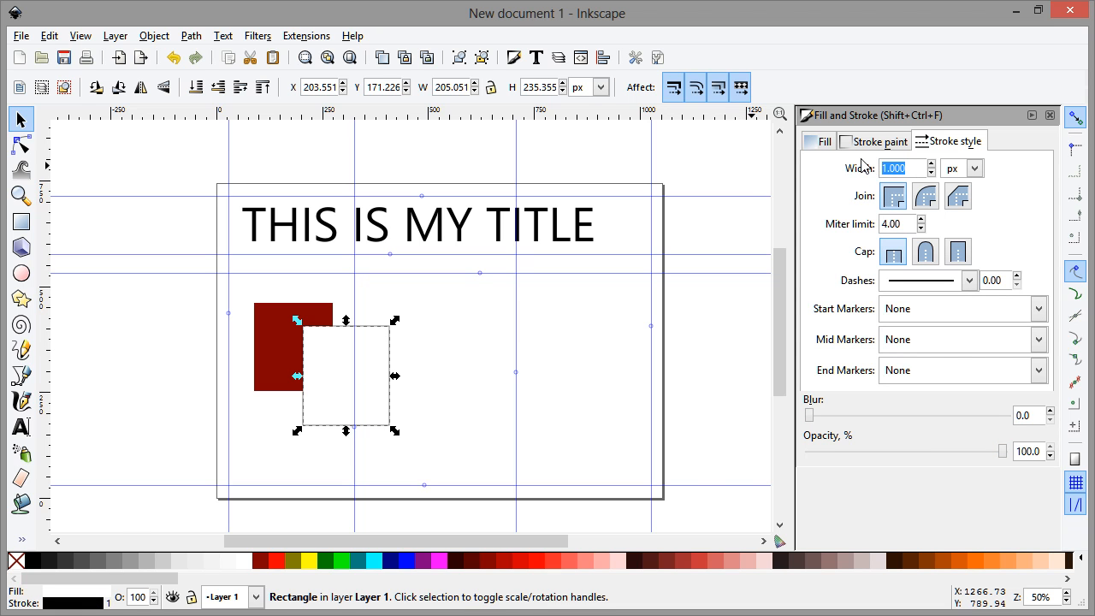
type("11")
key("Return")
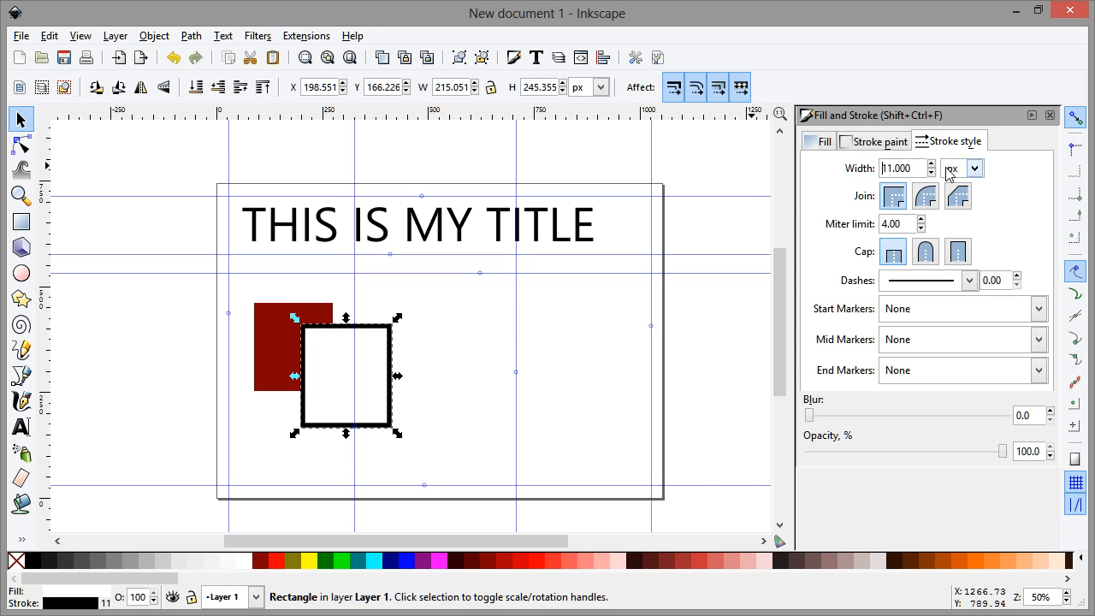
Step: Set the white rectangle's stroke width to 3 px
left_click_drag(909, 168, 867, 168)
type("3")
key("Return")
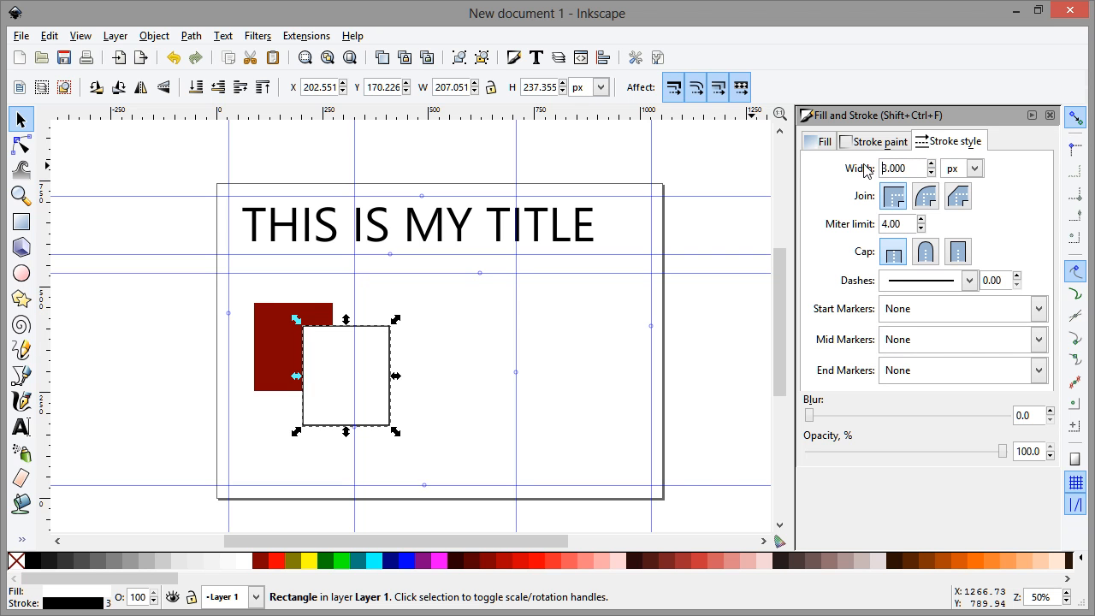
left_click(477, 384)
left_click(377, 387)
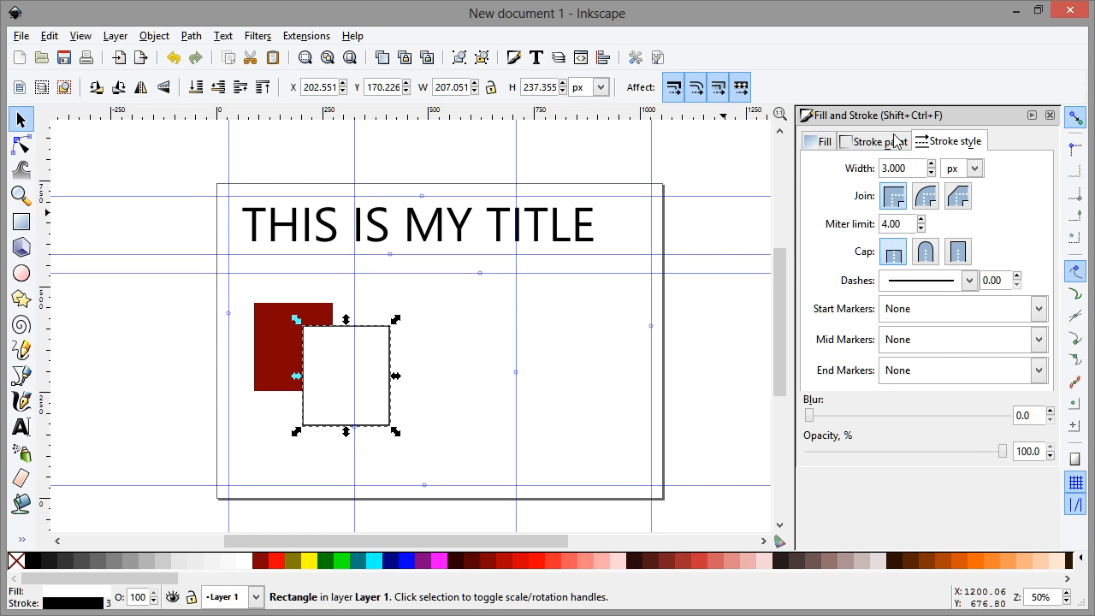
Step: Fill the outlined rectangle with dark red 550000 and lower only the fill's alpha so it becomes mostly transparent
left_click(866, 139)
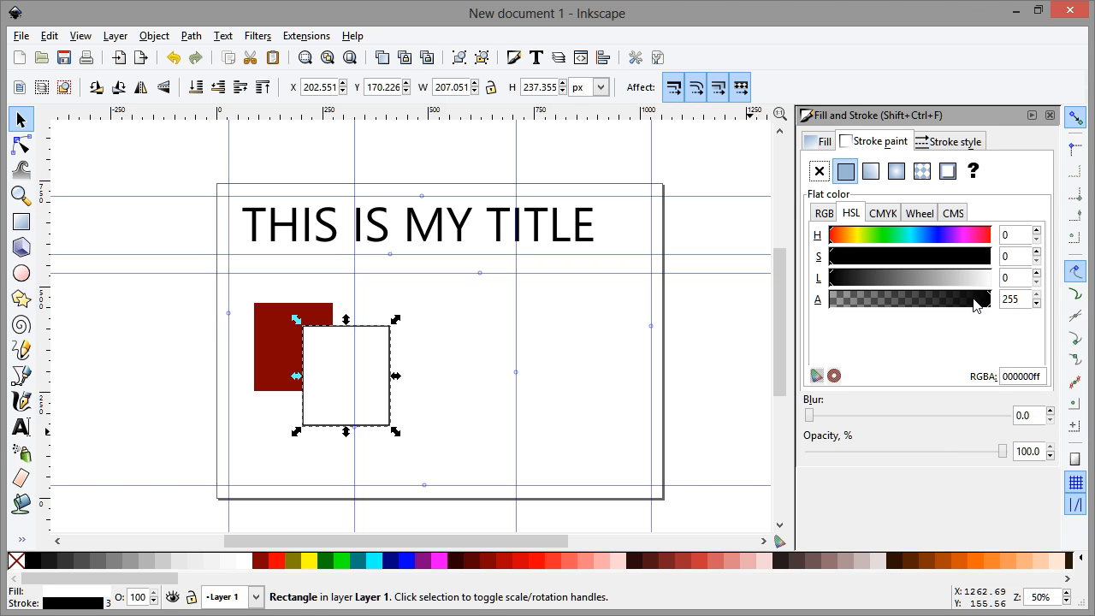
left_click(820, 143)
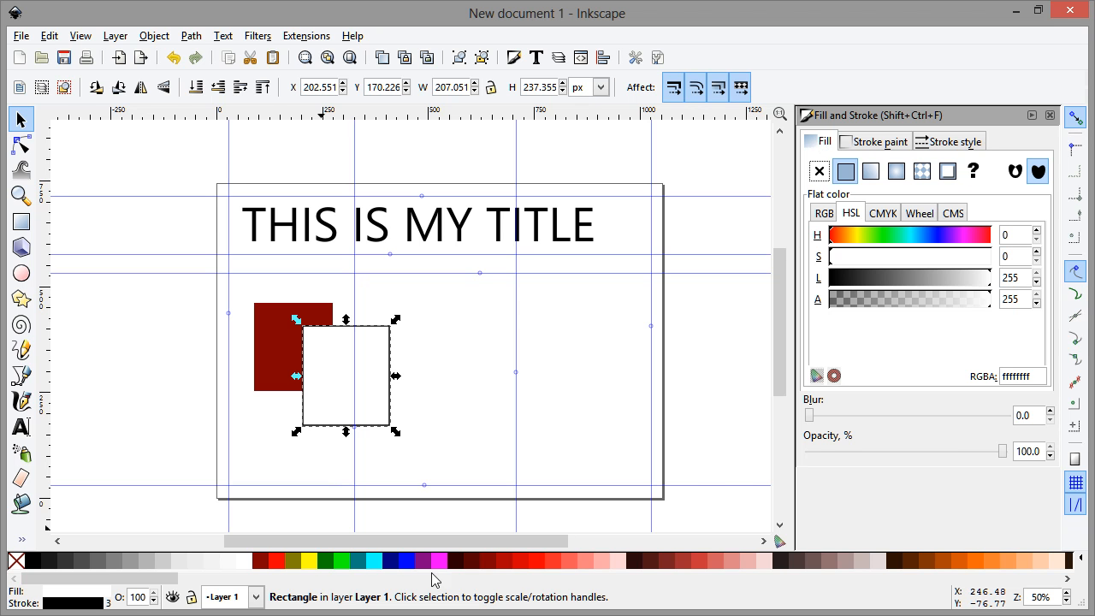
left_click(476, 565)
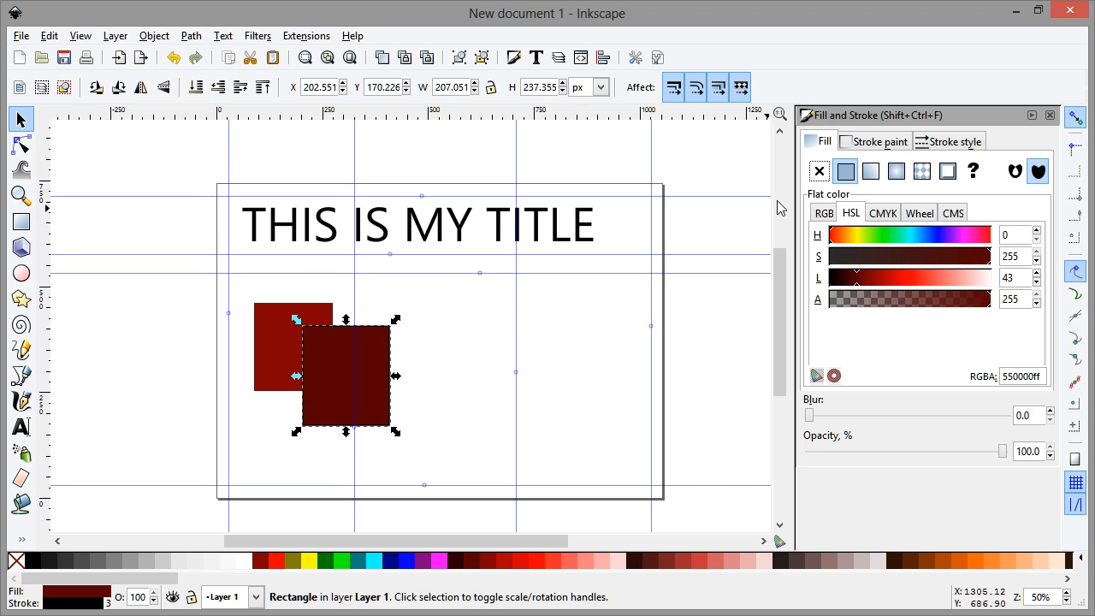
left_click_drag(989, 304, 869, 299)
left_click(445, 401)
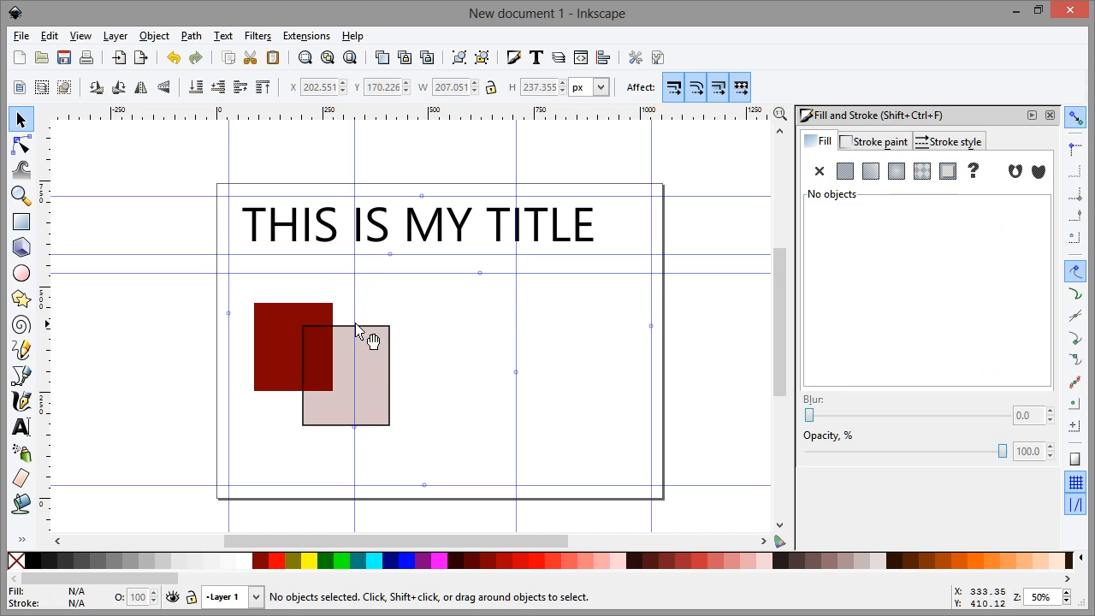
left_click(860, 147)
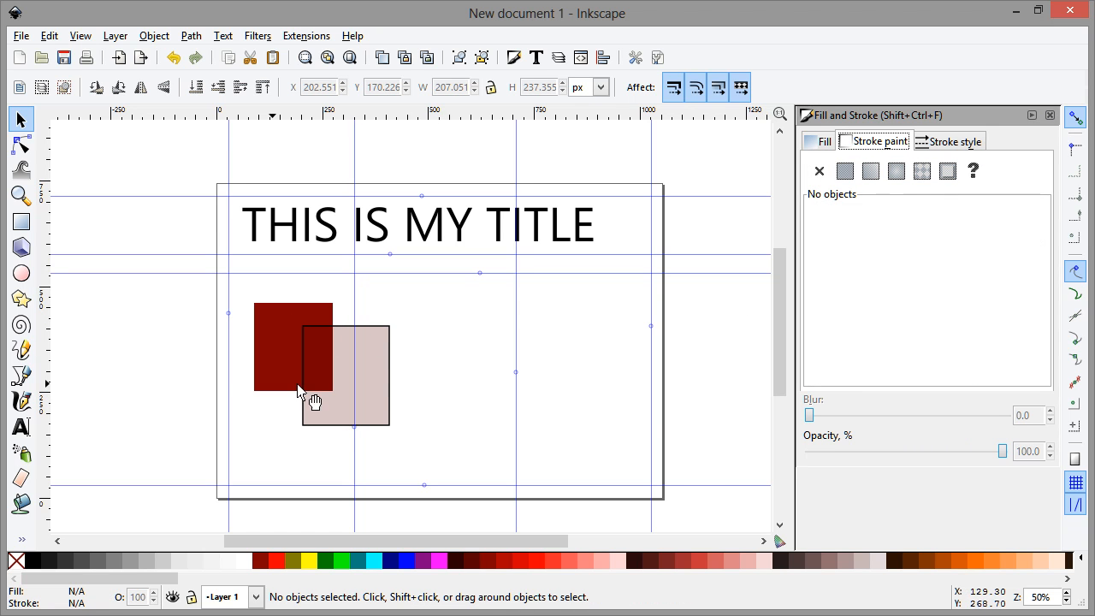
Step: Move the translucent rectangle clear of the dark red one to about X 399 px, and paste a copy at about X 767 px
left_click(375, 392)
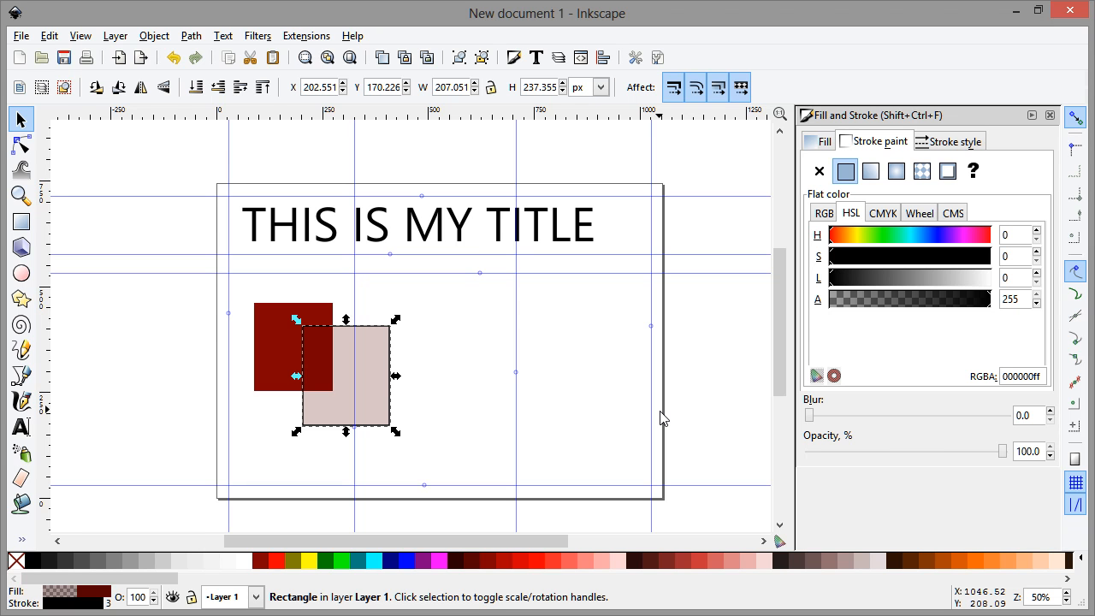
left_click_drag(379, 391, 462, 397)
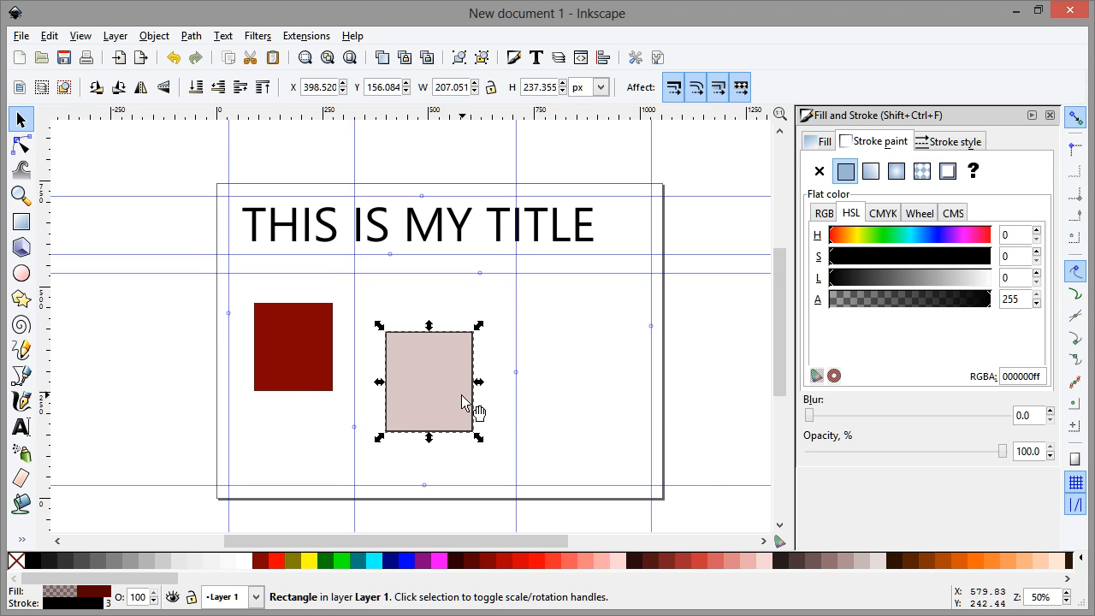
key("ctrl+c")
key("ctrl+v")
left_click_drag(501, 419, 633, 392)
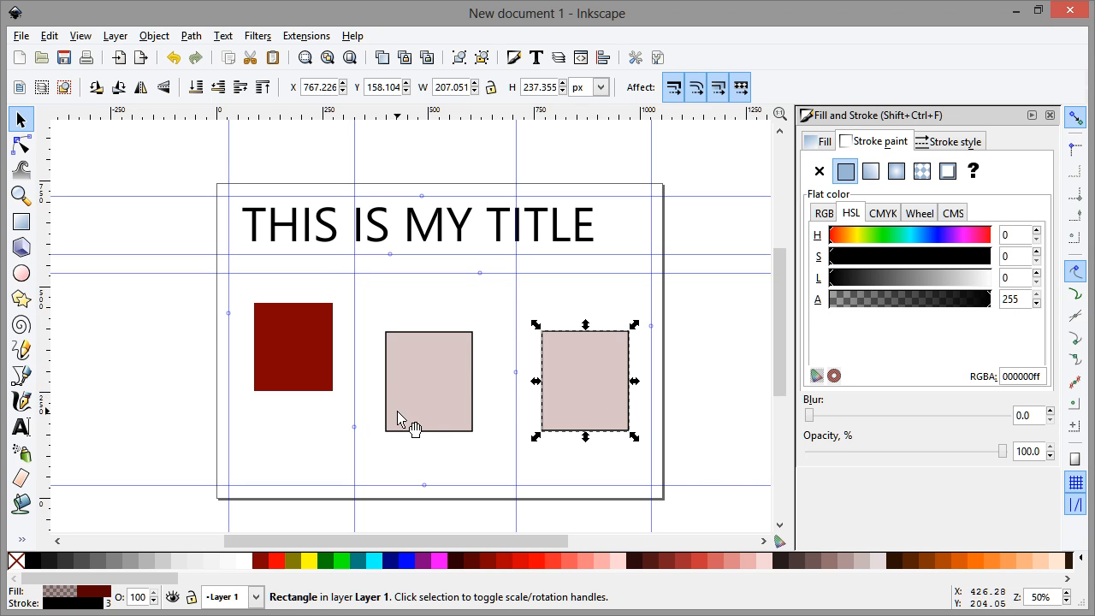
Step: Select all three rectangles with the dark red one last, and set Align and Distribute to work relative to Last selected
left_click(433, 402, "shift")
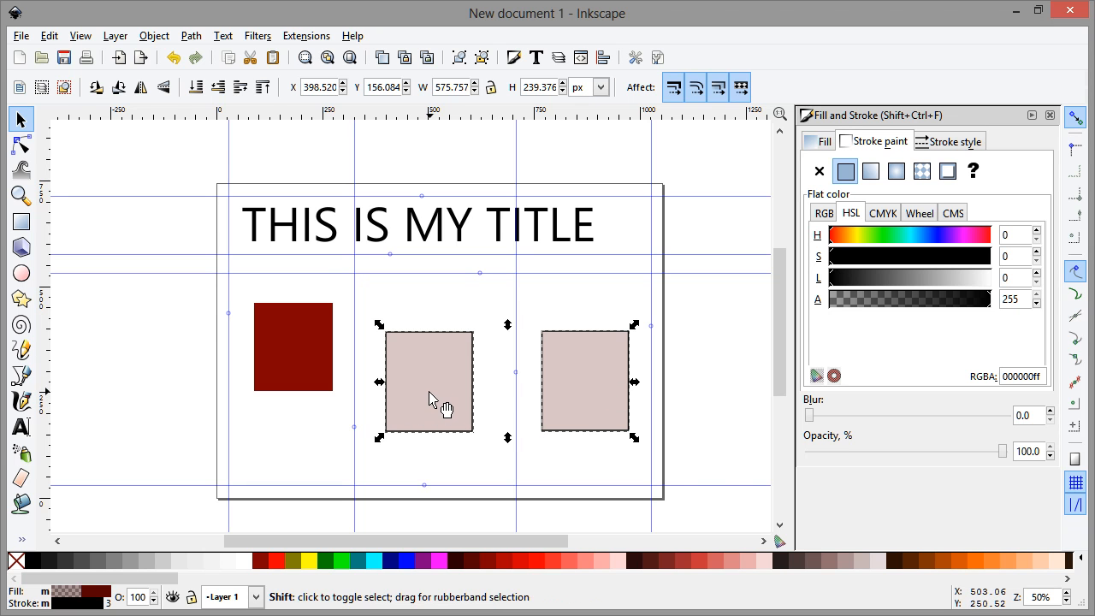
left_click(316, 364, "shift")
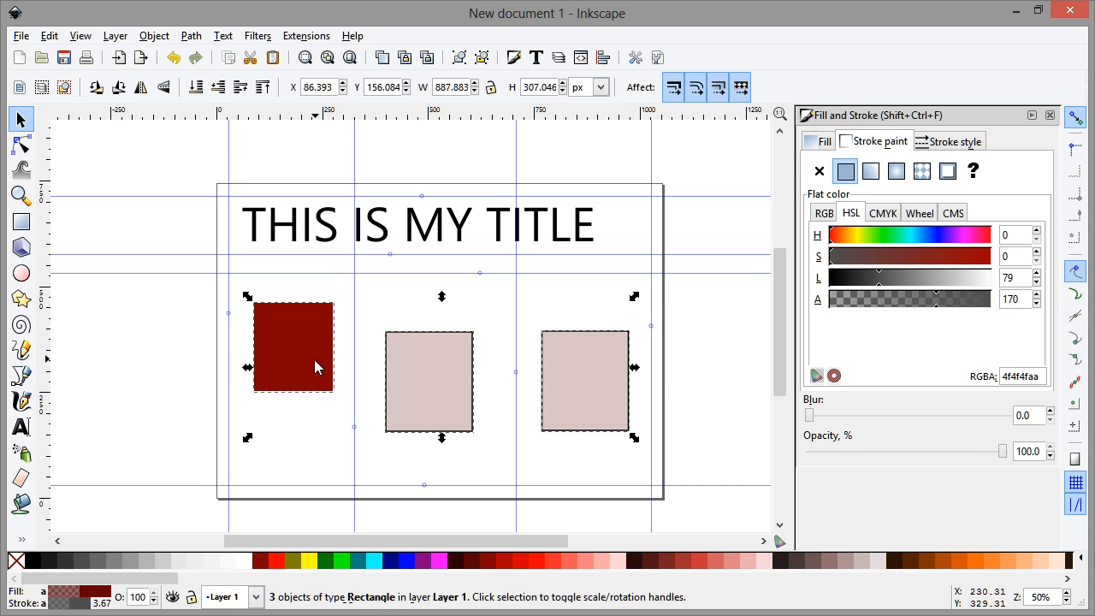
left_click(155, 37)
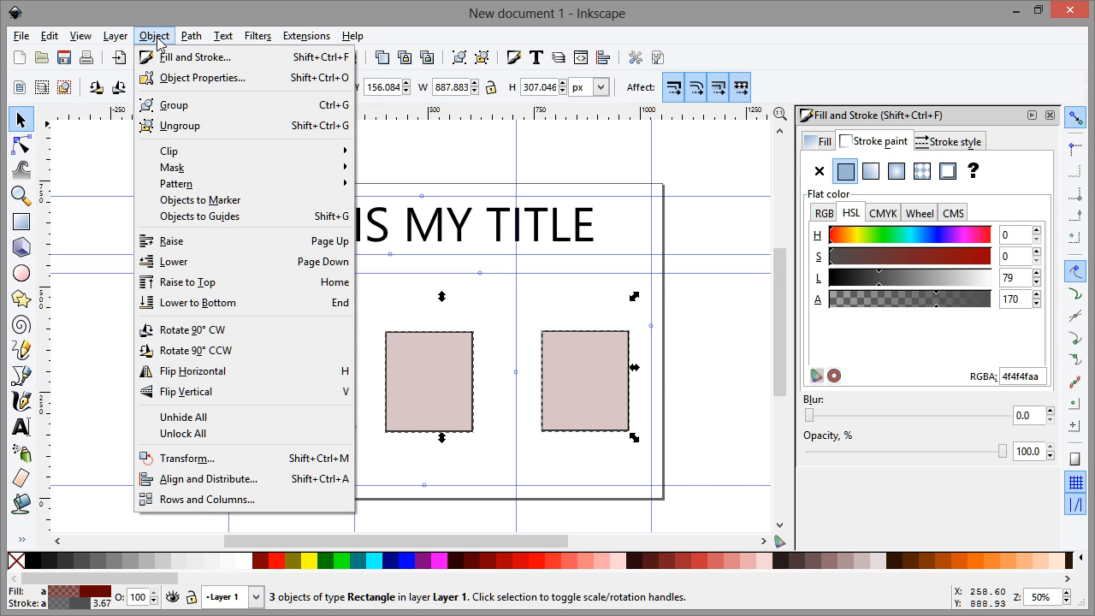
left_click(191, 481)
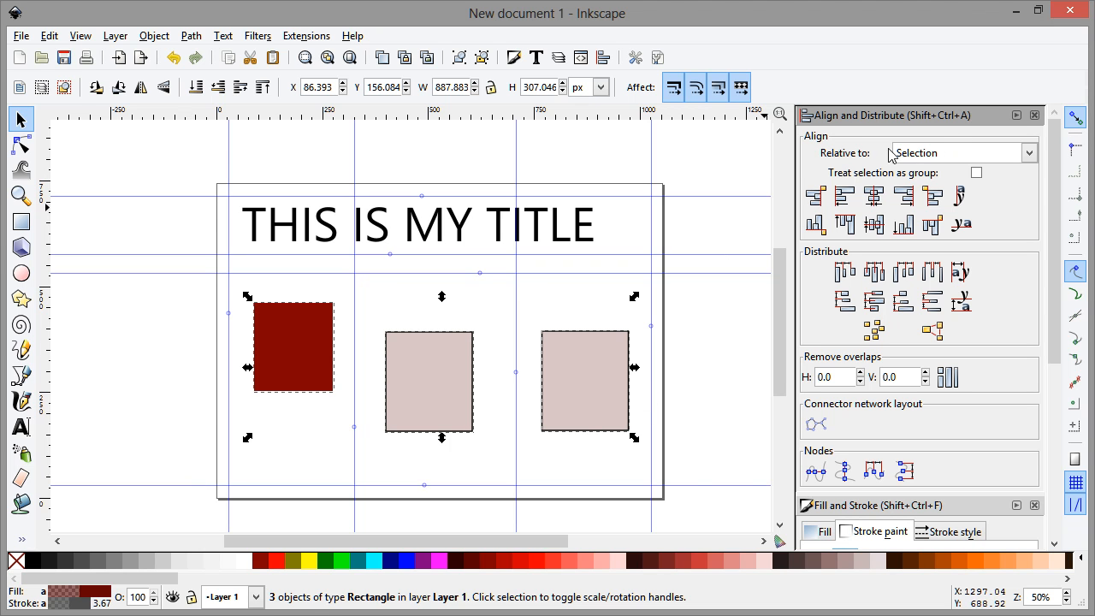
left_click(1030, 153)
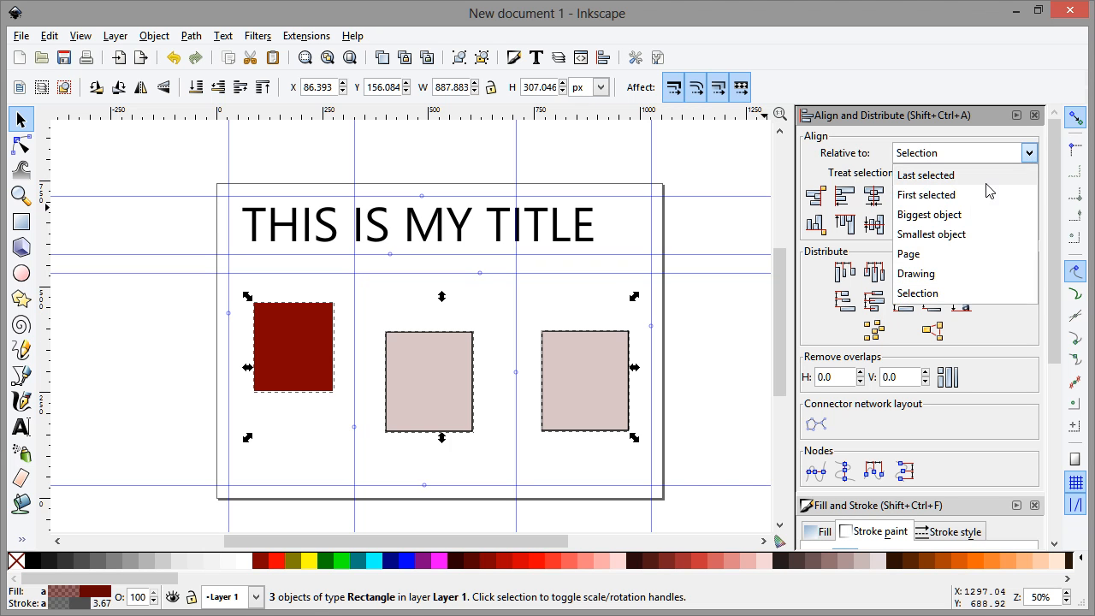
left_click(942, 177)
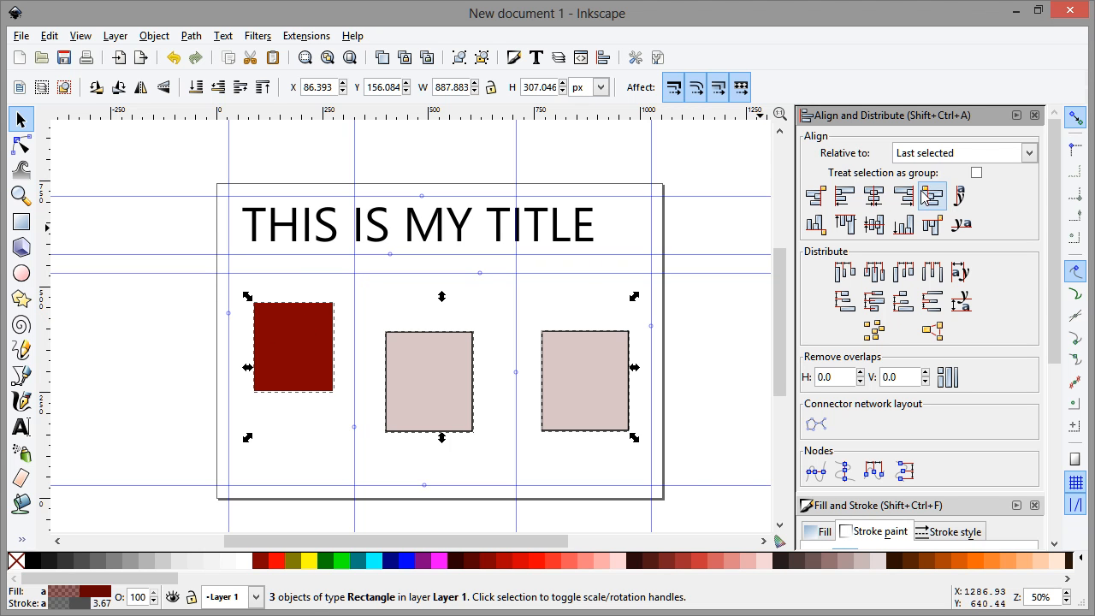
Step: Try aligning the rectangles to the dark red one by top edges, horizontal centre axis and left edges
left_click(846, 224)
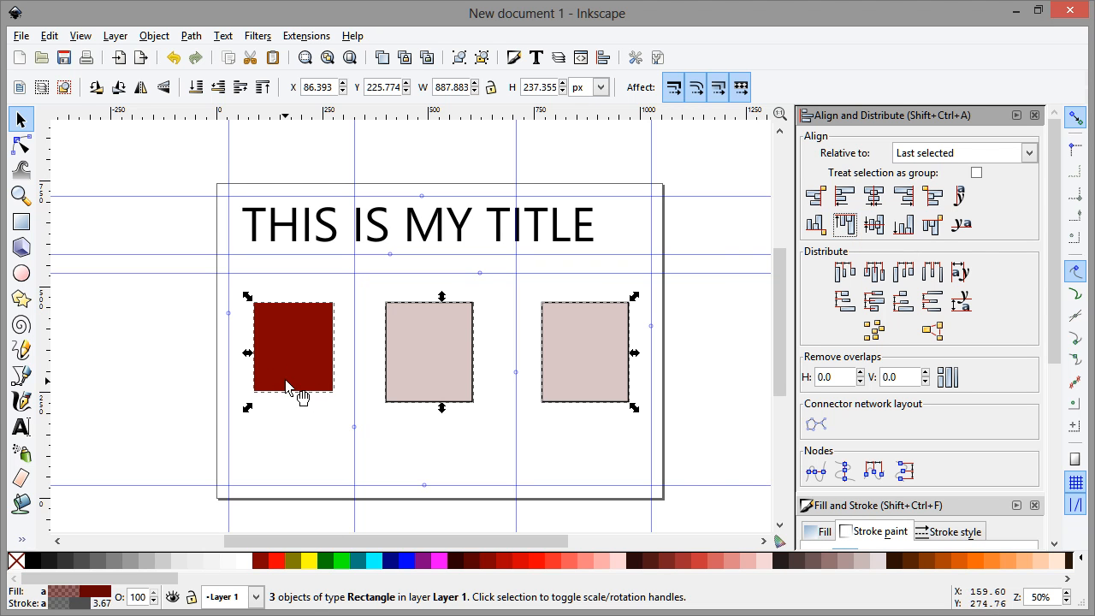
left_click(876, 226)
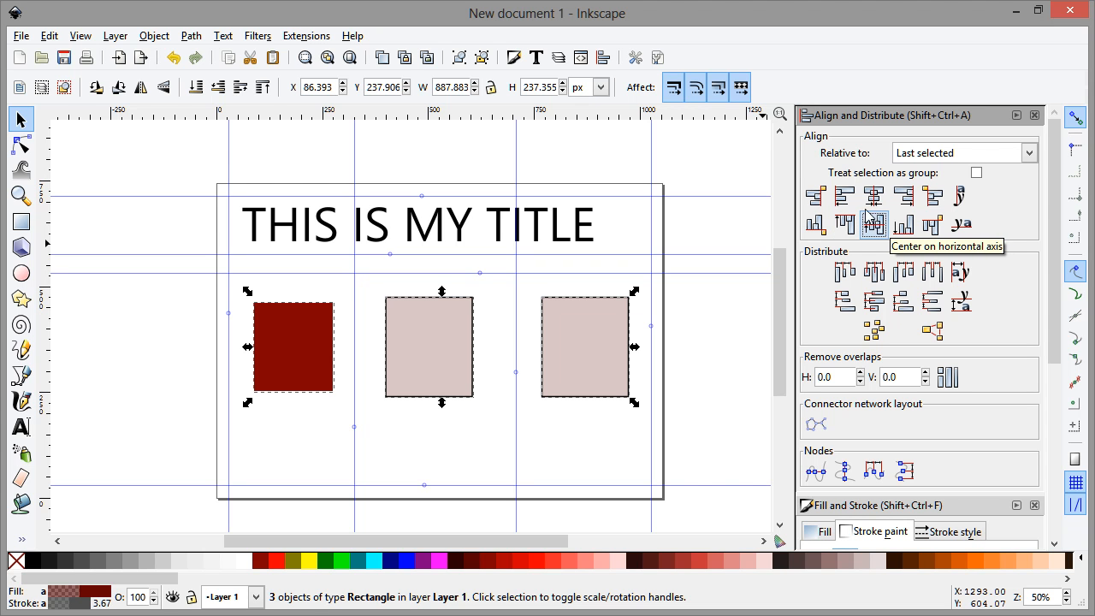
left_click(843, 198)
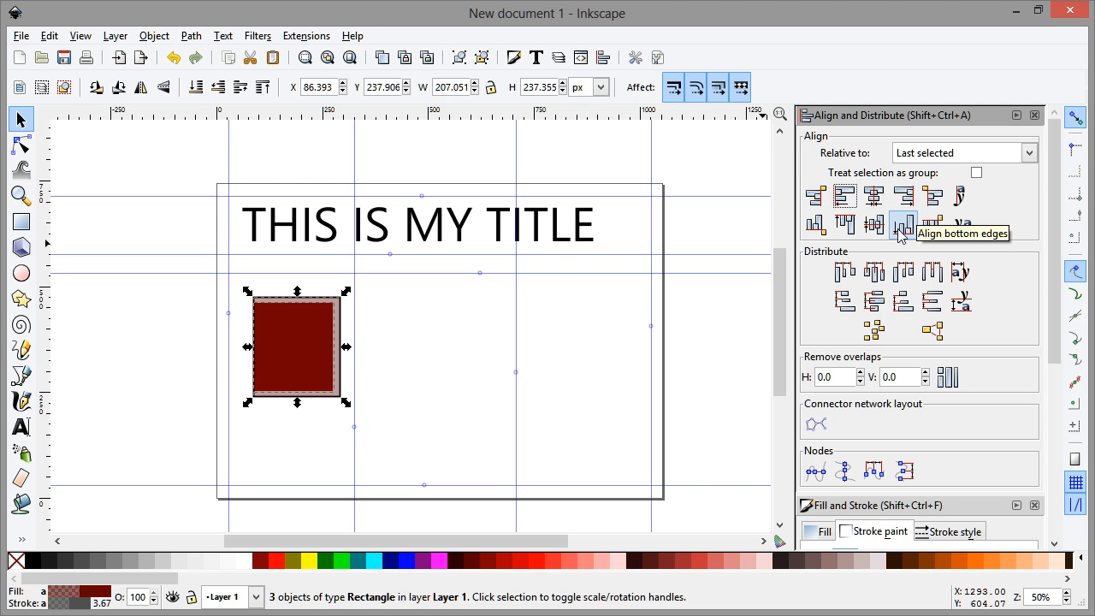
Step: Spread the stacked rectangles apart across the page, snapping one translucent rectangle to the guide intersection near the page's lower-right corner
left_click_drag(297, 341, 582, 392)
left_click(567, 385)
left_click_drag(451, 383, 486, 437)
left_click_drag(423, 362, 272, 356)
left_click(433, 368)
left_click_drag(433, 368, 402, 305)
left_click_drag(564, 372, 612, 435)
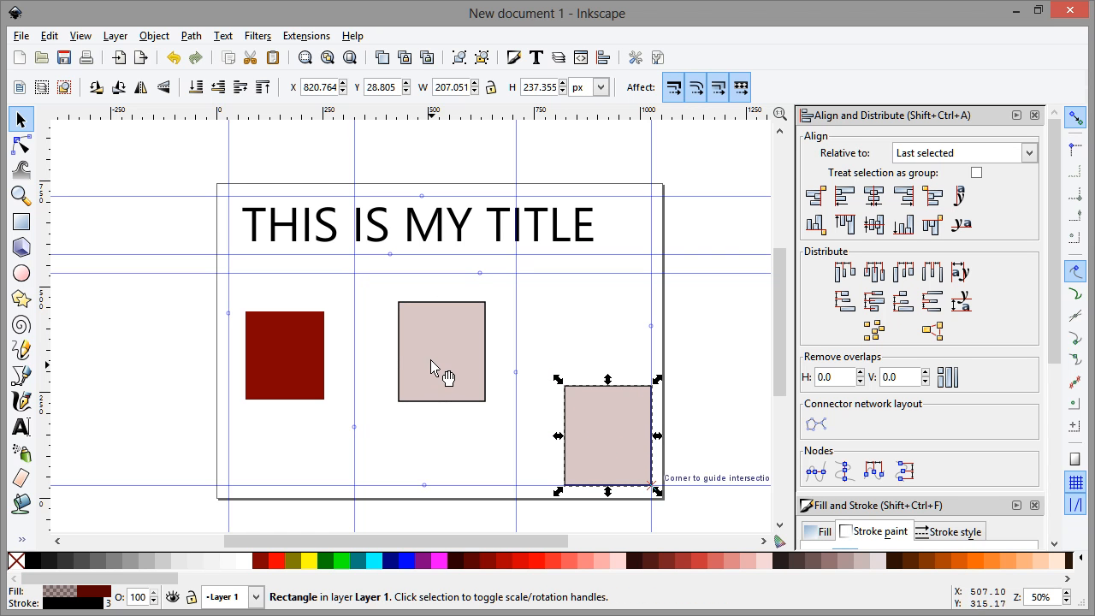
Step: Align the top edges of all three rectangles to the middle one and move them up slightly to about Y 239 px
left_click(302, 390, "shift")
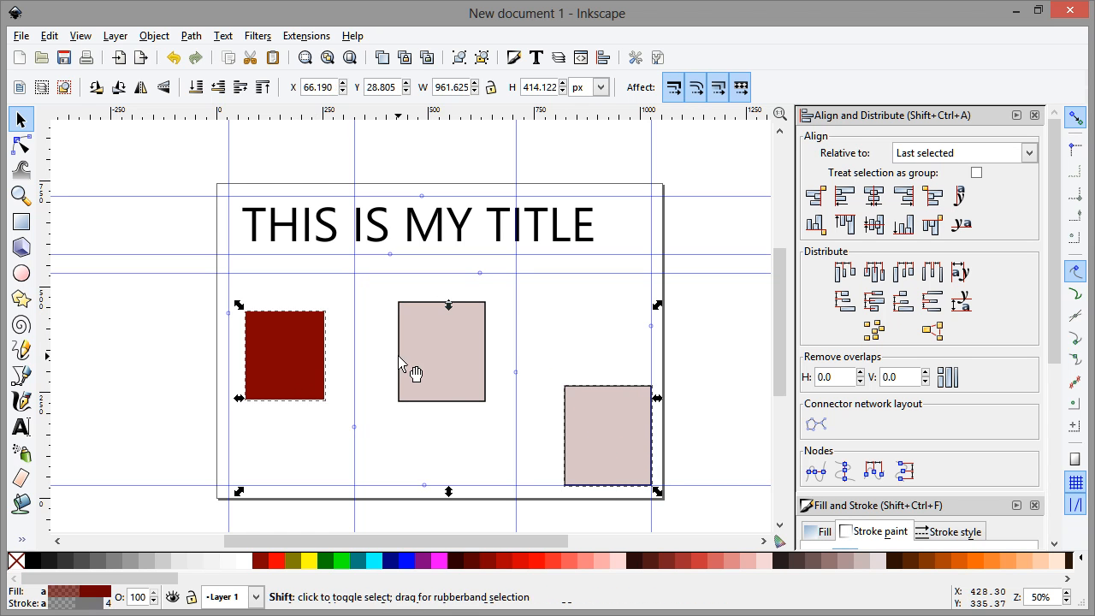
left_click(428, 366, "shift")
left_click(846, 225)
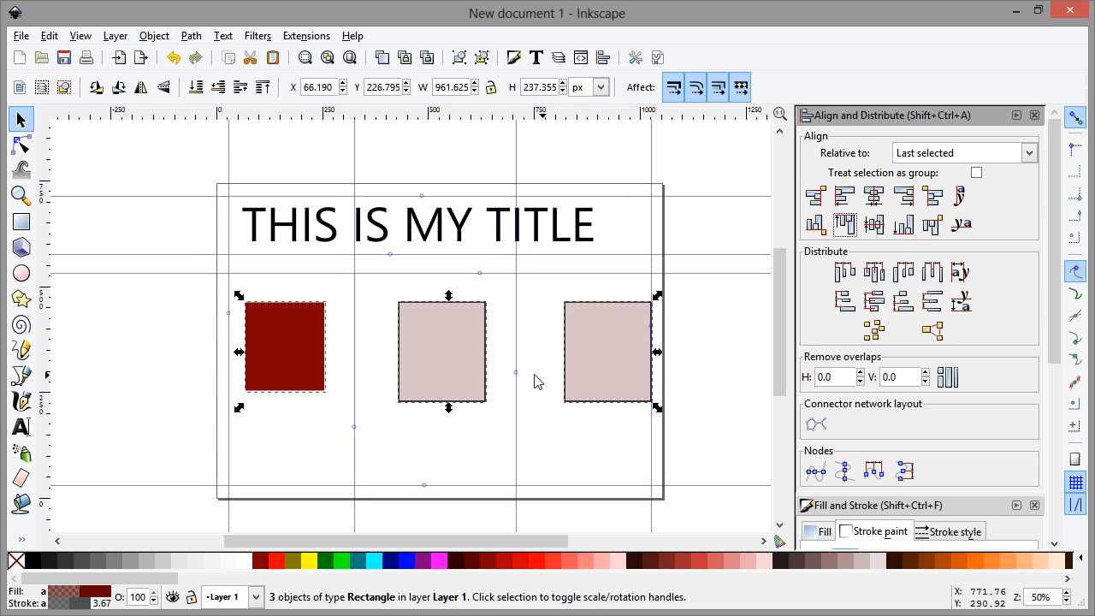
mouse_move(472, 361)
left_mouse_down()
mouse_move(485, 356)
mouse_move(435, 414)
mouse_move(477, 426)
mouse_move(469, 354)
mouse_move(461, 359)
left_mouse_up()
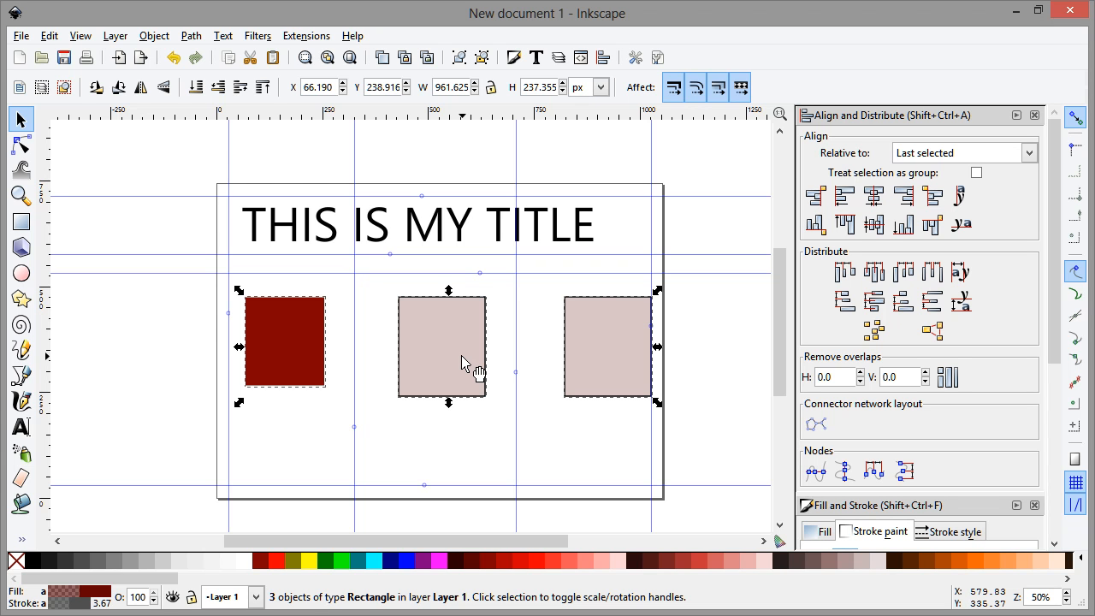
Step: Group the three rectangles and move the group to the page's left guide at about X 26 px, Y 243 px
left_click(154, 36)
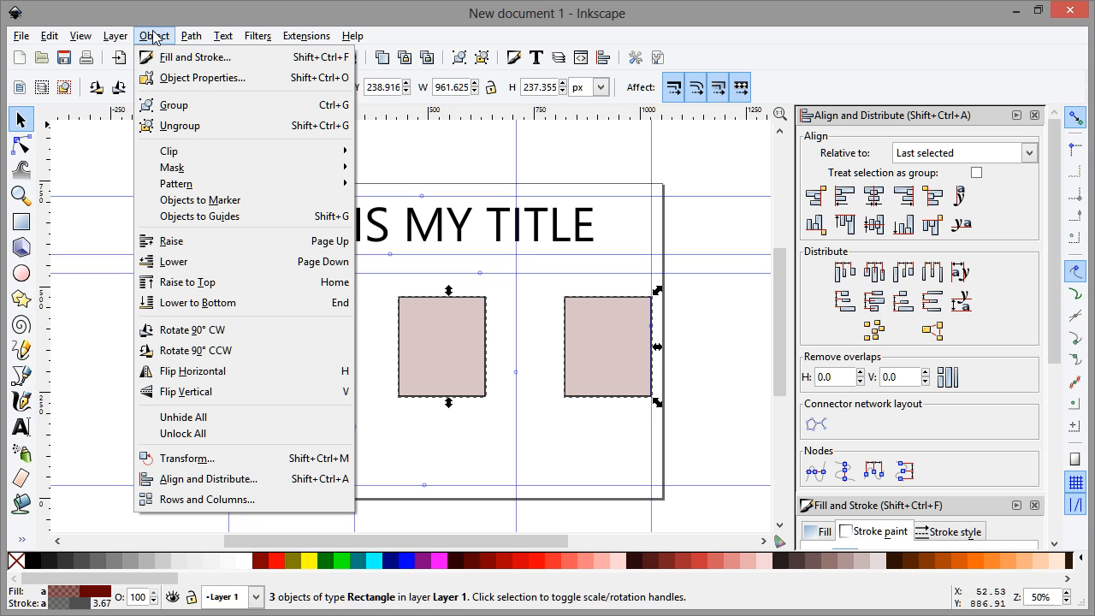
left_click(196, 108)
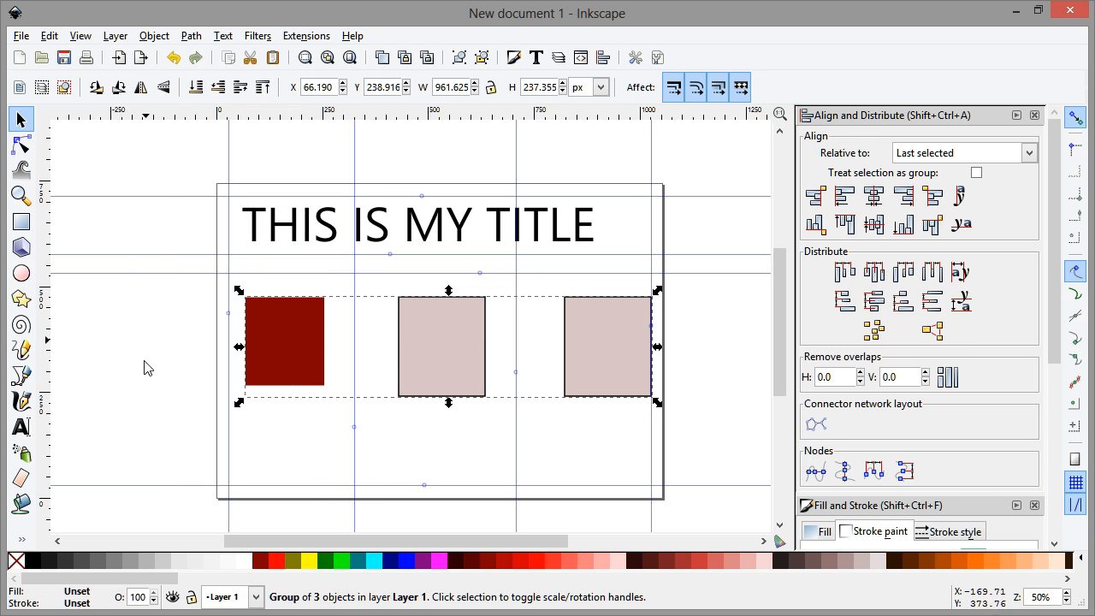
left_click(139, 409)
mouse_move(303, 346)
left_mouse_down()
mouse_move(303, 369)
mouse_move(67, 353)
mouse_move(295, 343)
left_mouse_up()
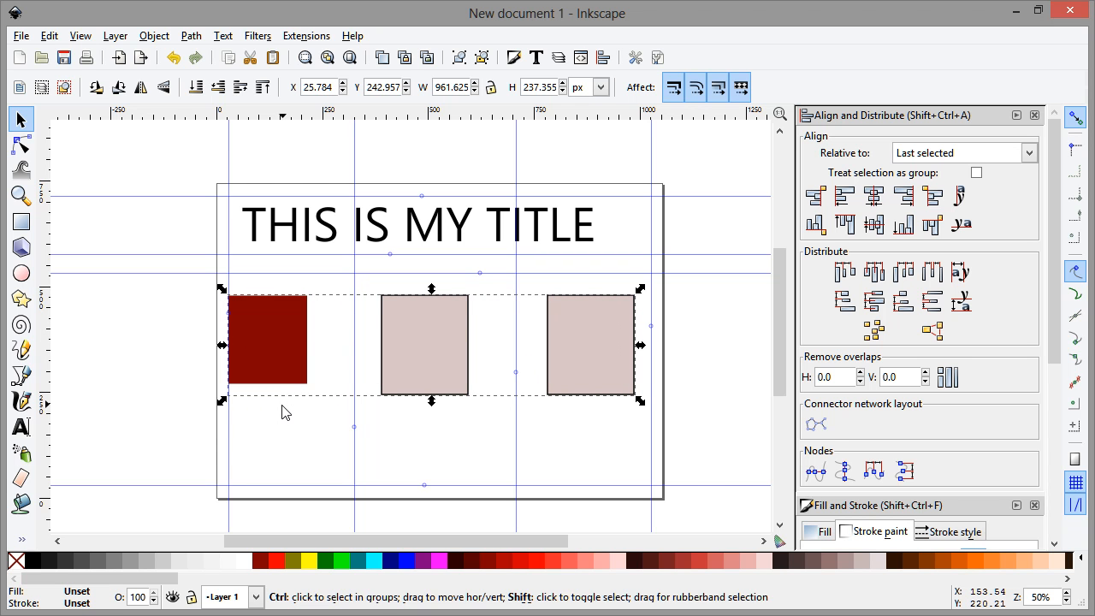
Step: Ungroup the rectangles and move only the middle one down out of line to about X 401 px, Y 203 px
key("ctrl+shift+g")
left_click(395, 455)
mouse_move(422, 391)
left_mouse_down()
mouse_move(445, 399)
mouse_move(428, 408)
left_mouse_up()
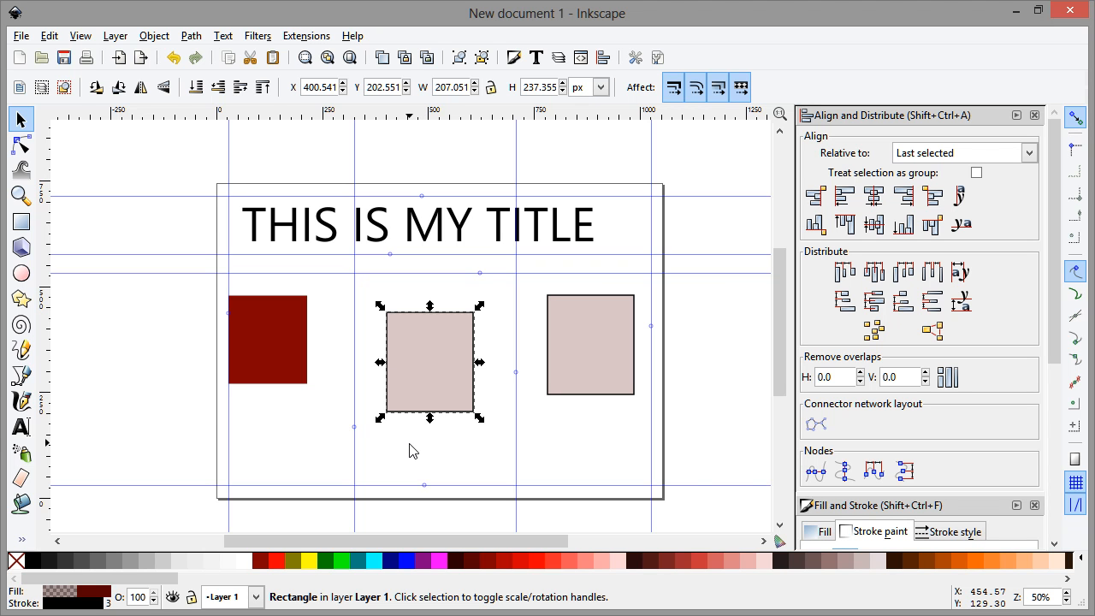
Step: Select all three rectangles with the rightmost one last and align their top edges to it
left_click(292, 365)
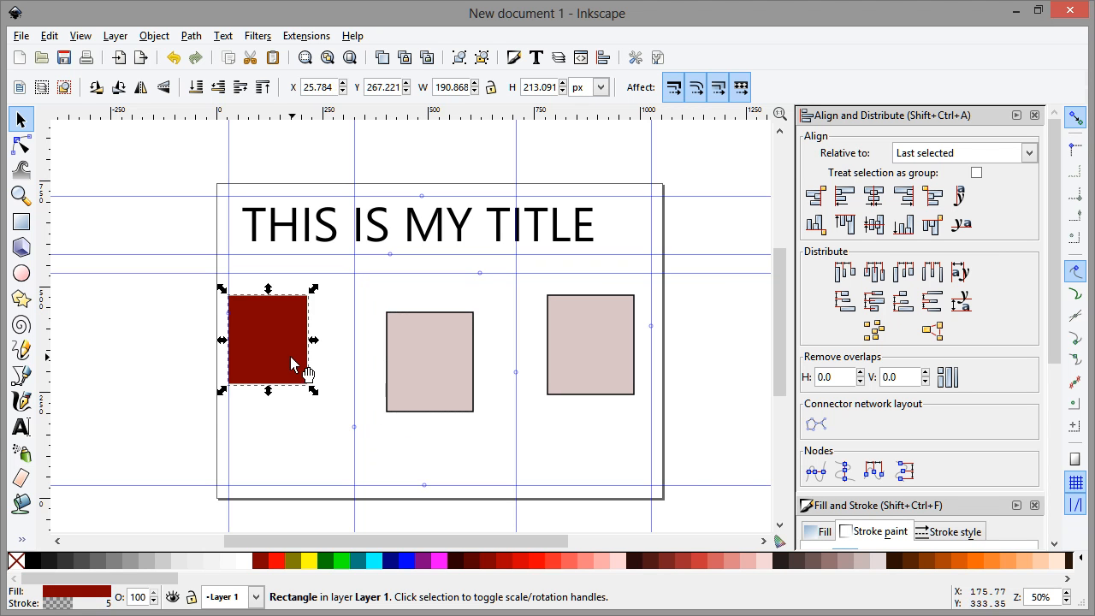
left_click(416, 395, "shift")
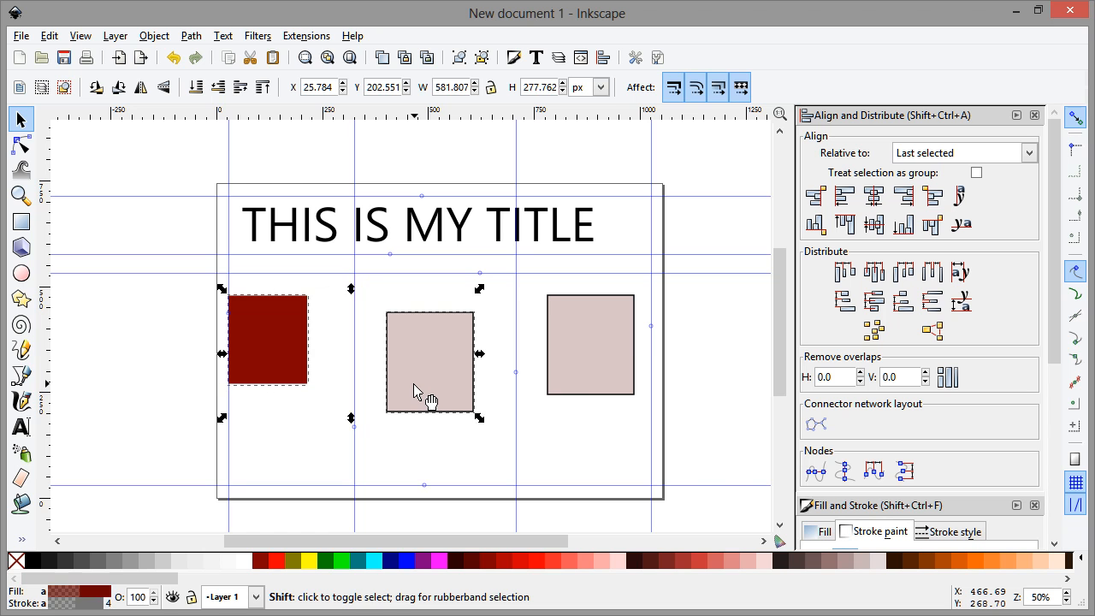
left_click(563, 380, "shift")
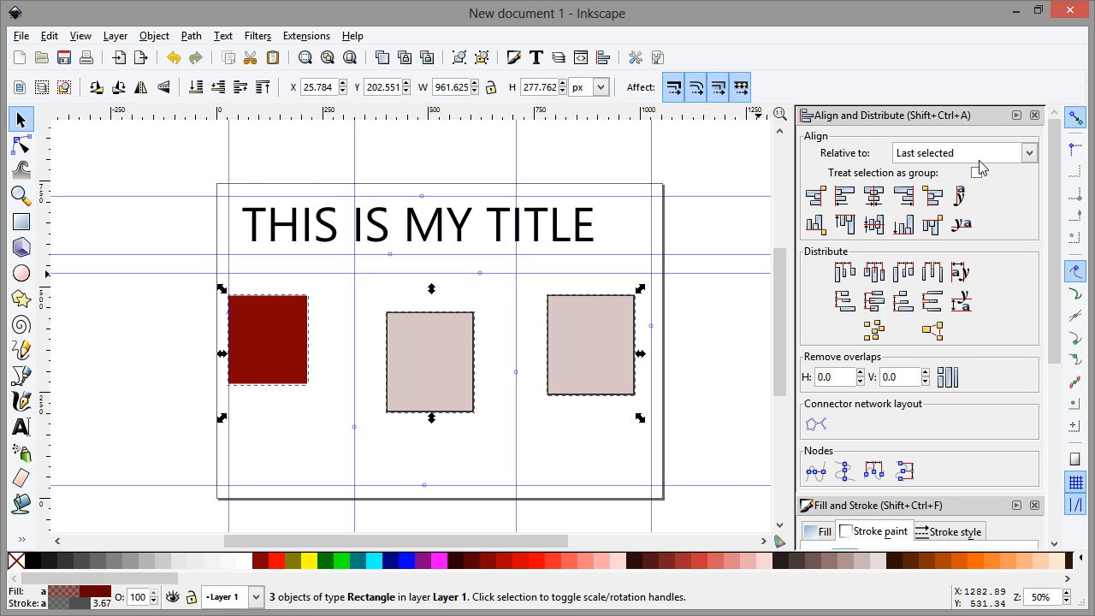
left_click(845, 224)
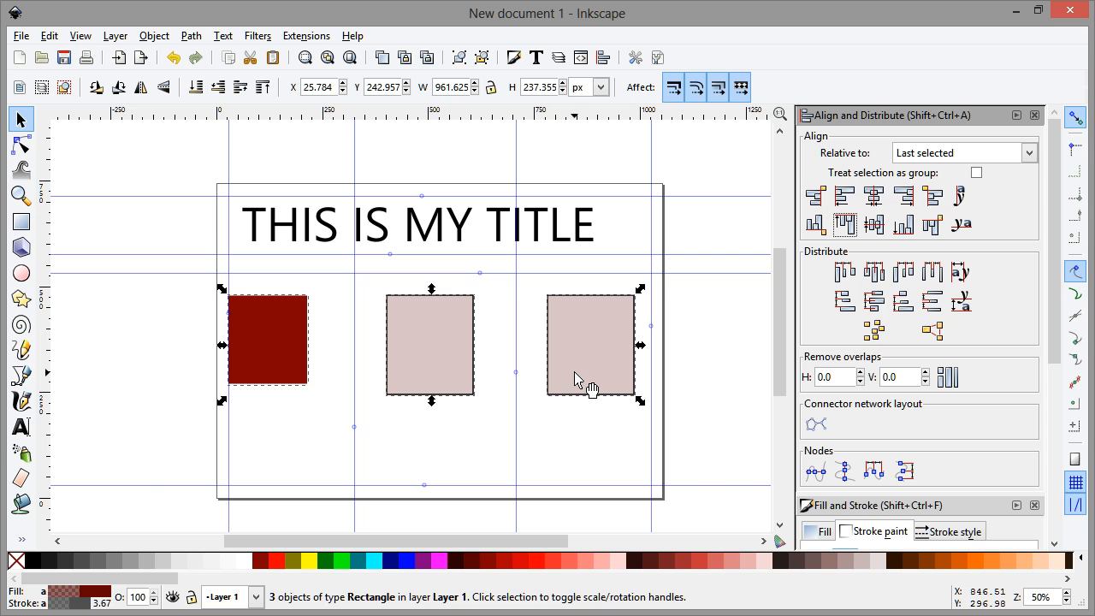
Step: Group the aligned rectangles, snap the group's upper-right corner to the guide intersection below the title, and deselect it
left_click(155, 36)
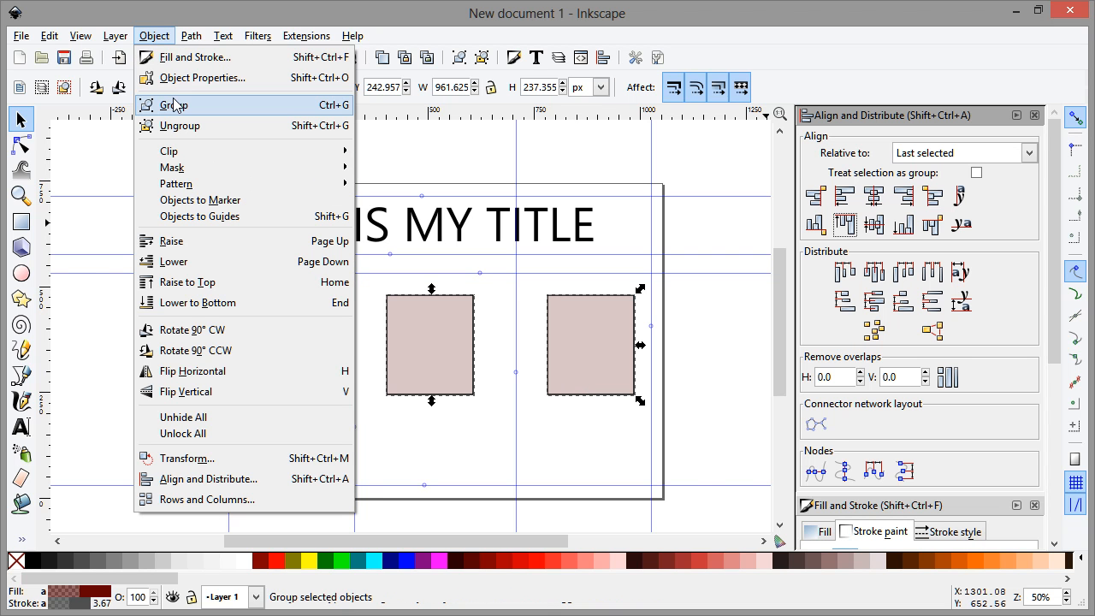
mouse_move(306, 36)
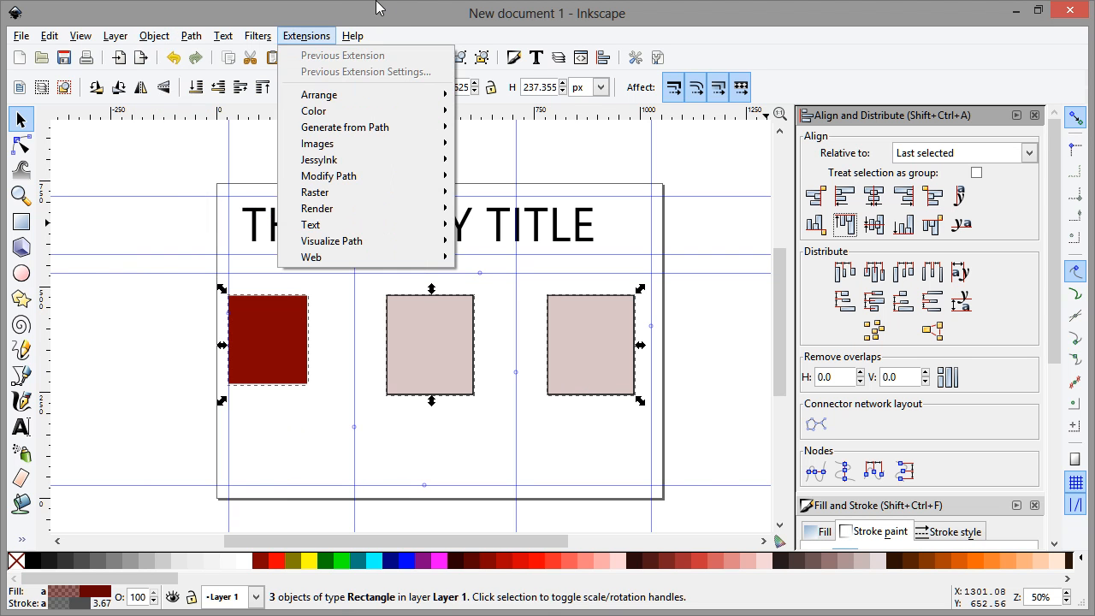
left_click(542, 436)
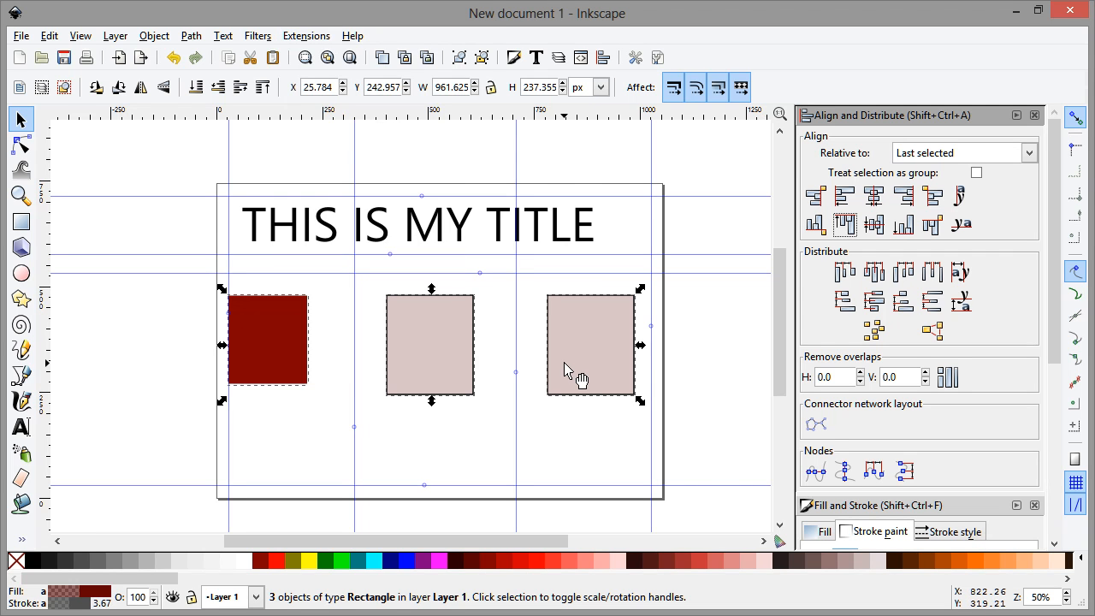
key("ctrl+g")
left_click_drag(573, 359, 581, 346)
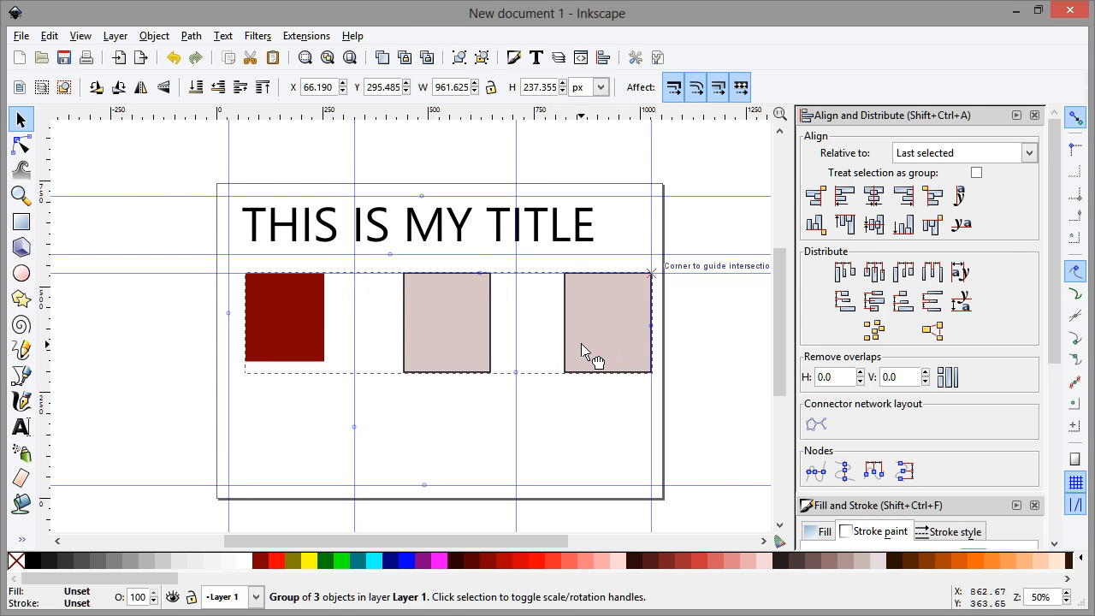
left_click(567, 417)
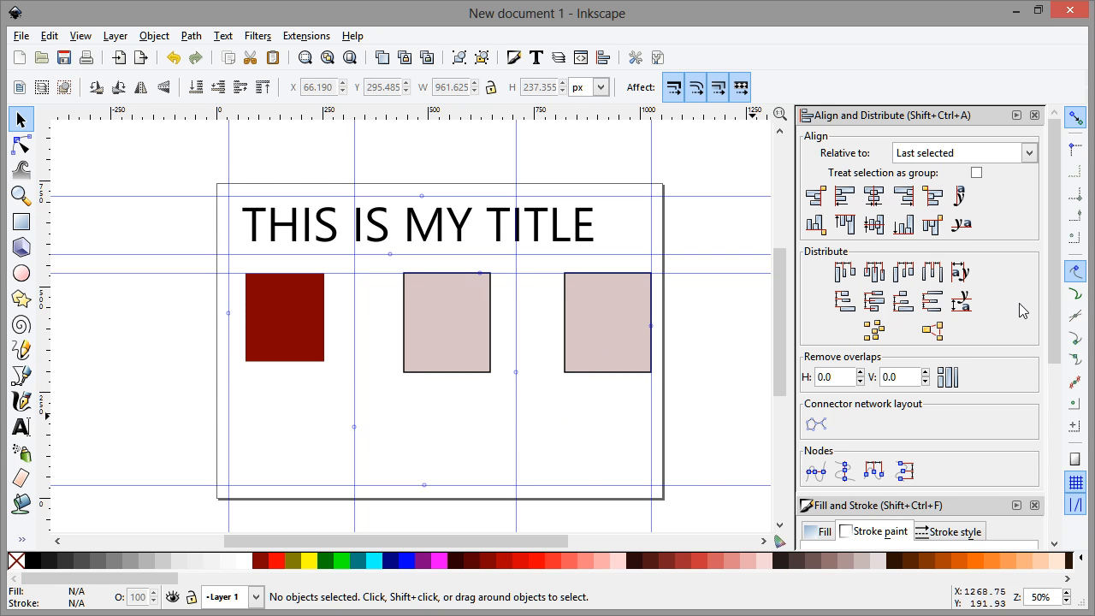
Step: Show the stroke style settings, then select the group of rectangles and ungroup it
left_click_drag(1058, 298, 1045, 464)
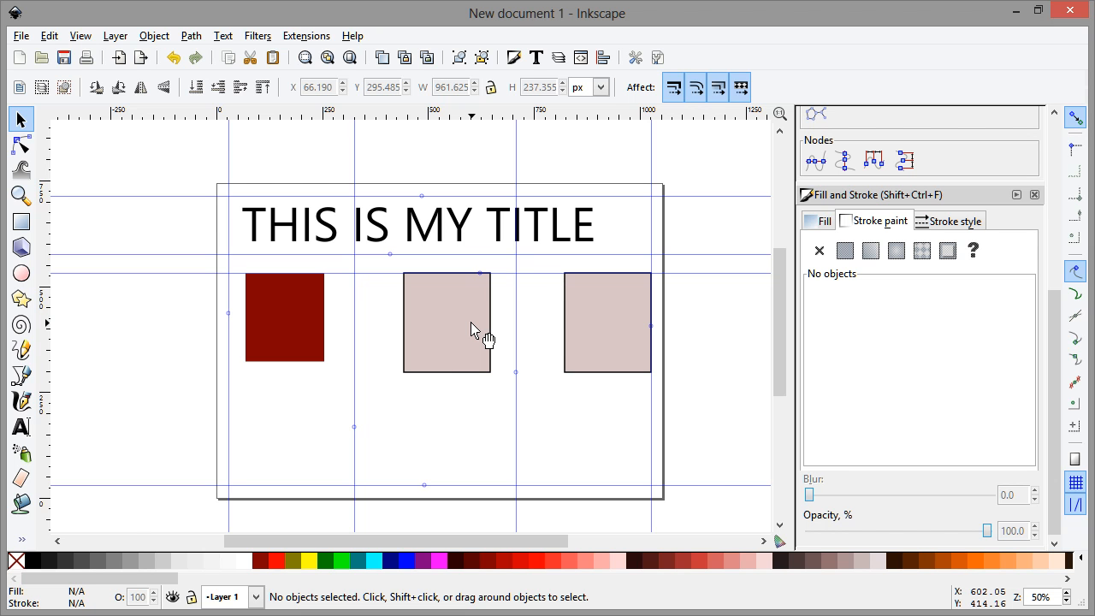
left_click(953, 221)
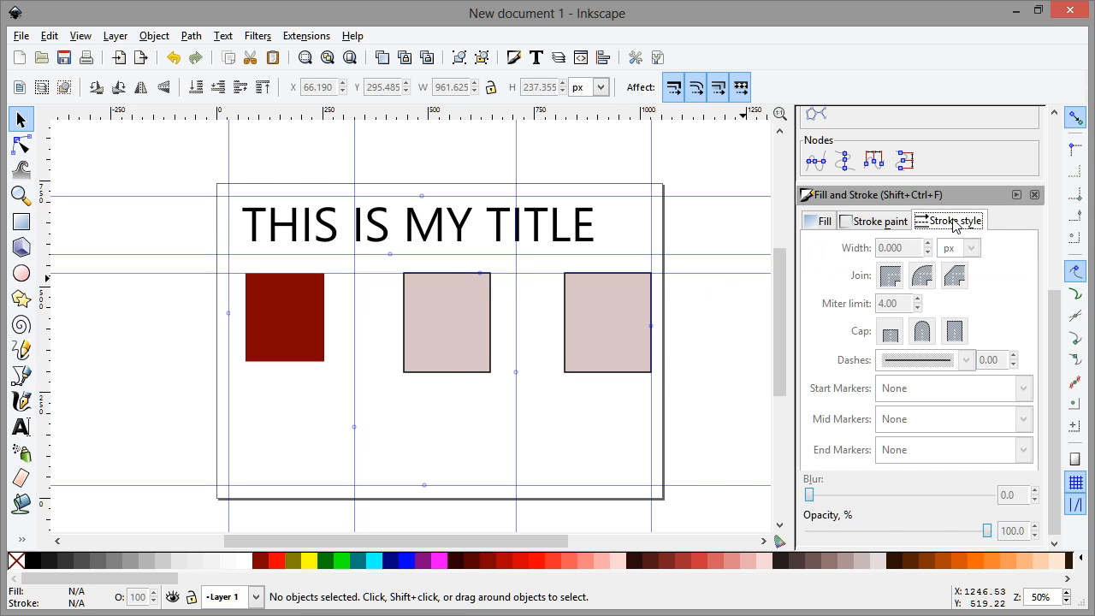
left_click(582, 314)
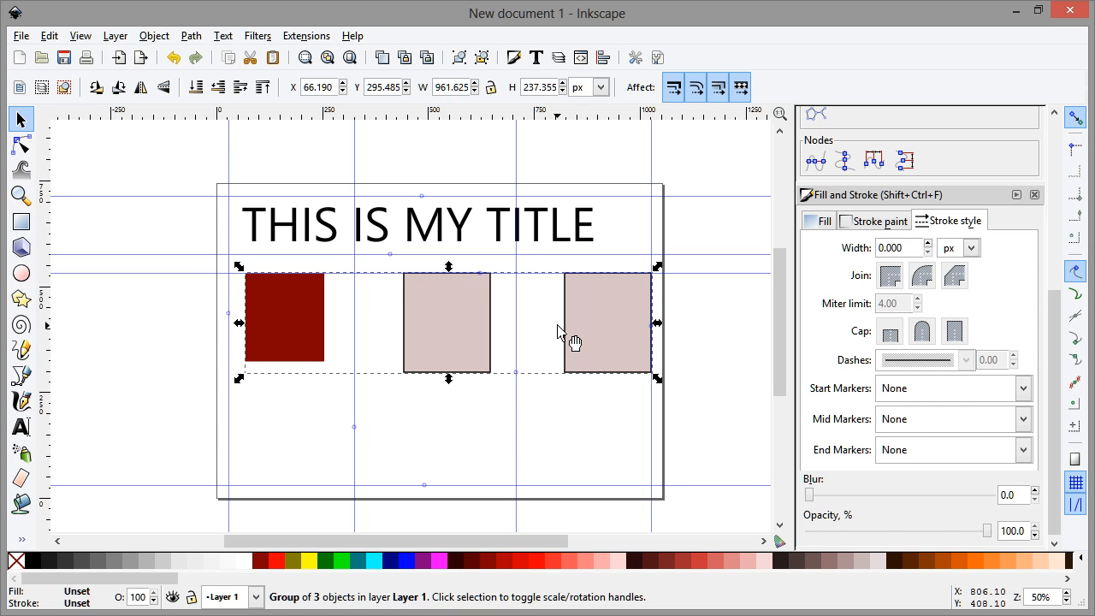
left_click(308, 342)
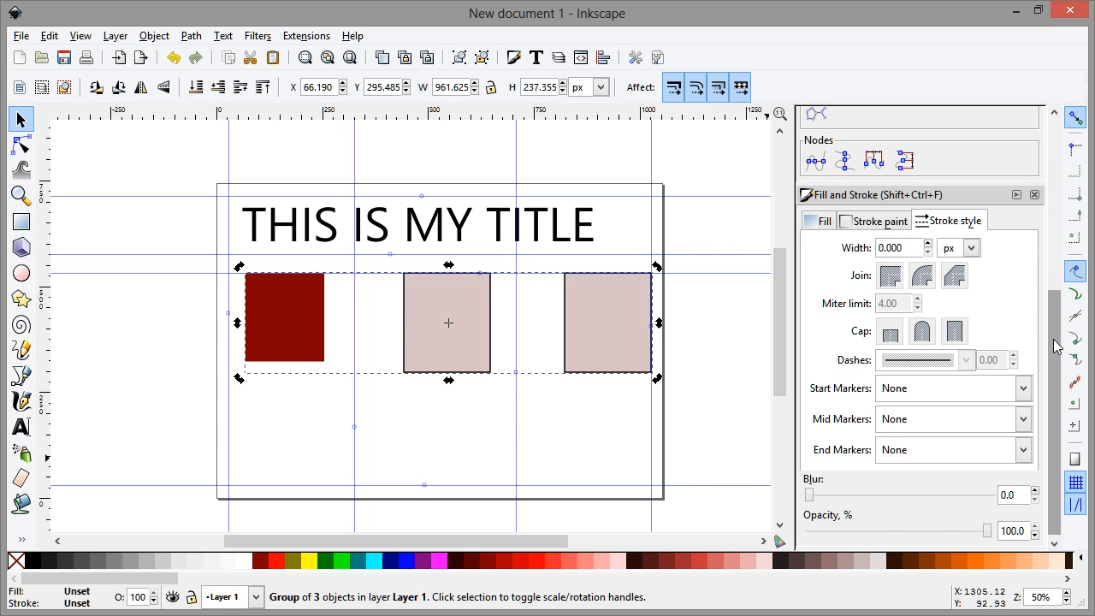
left_click_drag(1054, 339, 1055, 339)
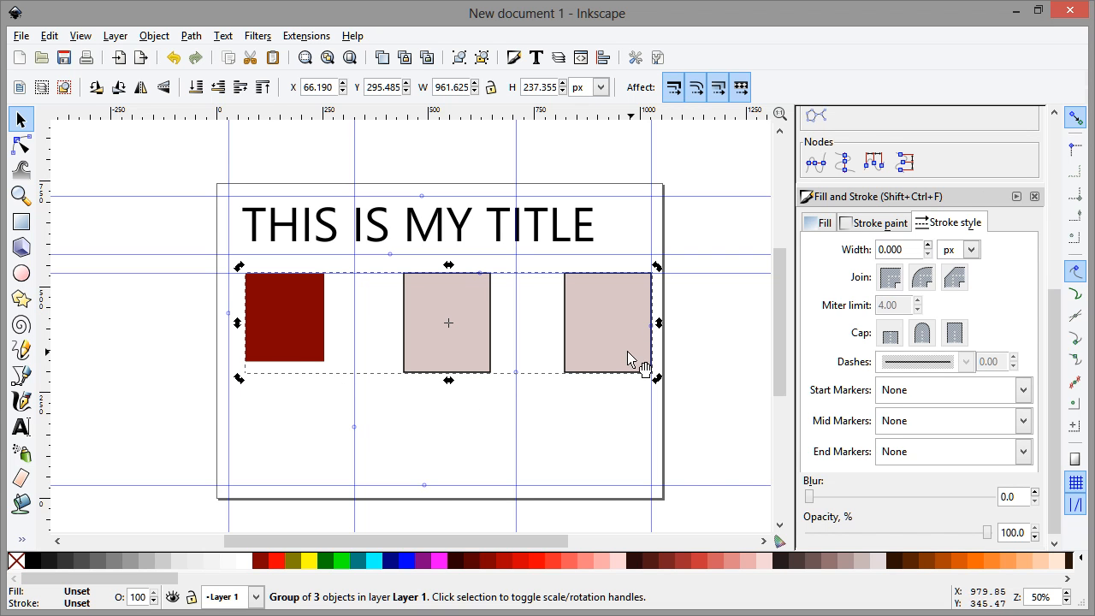
key("ctrl+shift+g")
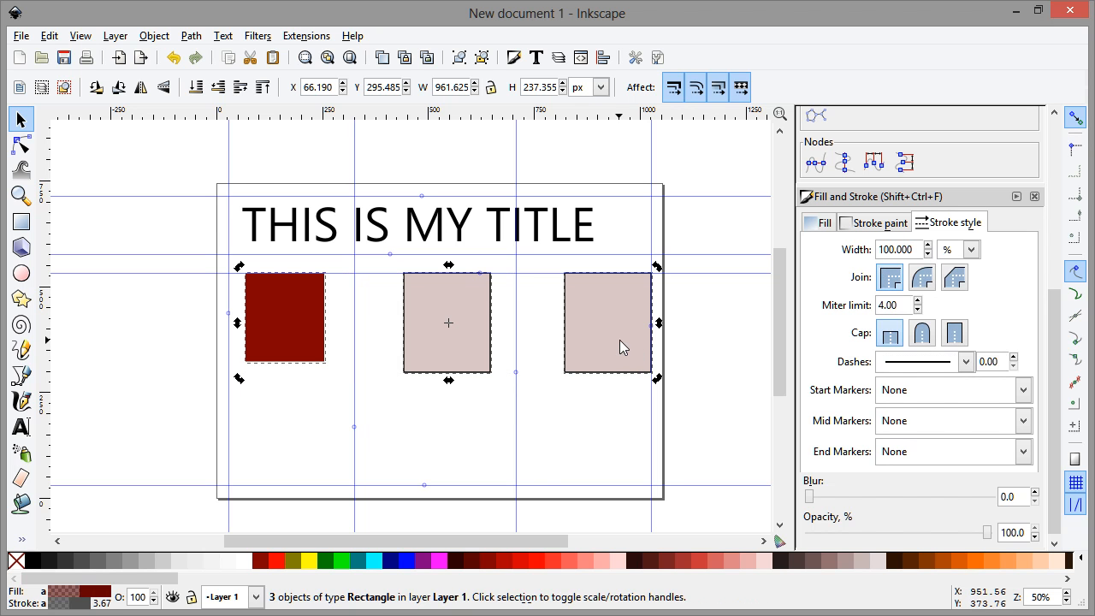
Step: Select only the leftmost rectangle and set its flat fill to HSL lightness 165 and saturation 210
left_click(329, 396)
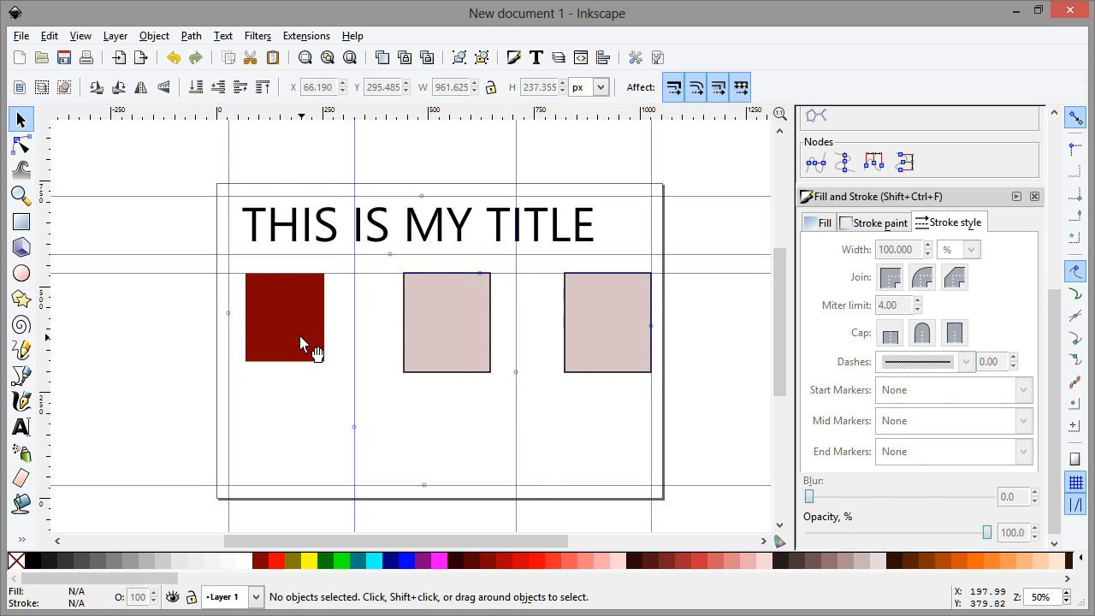
left_click(302, 345)
left_click(822, 224)
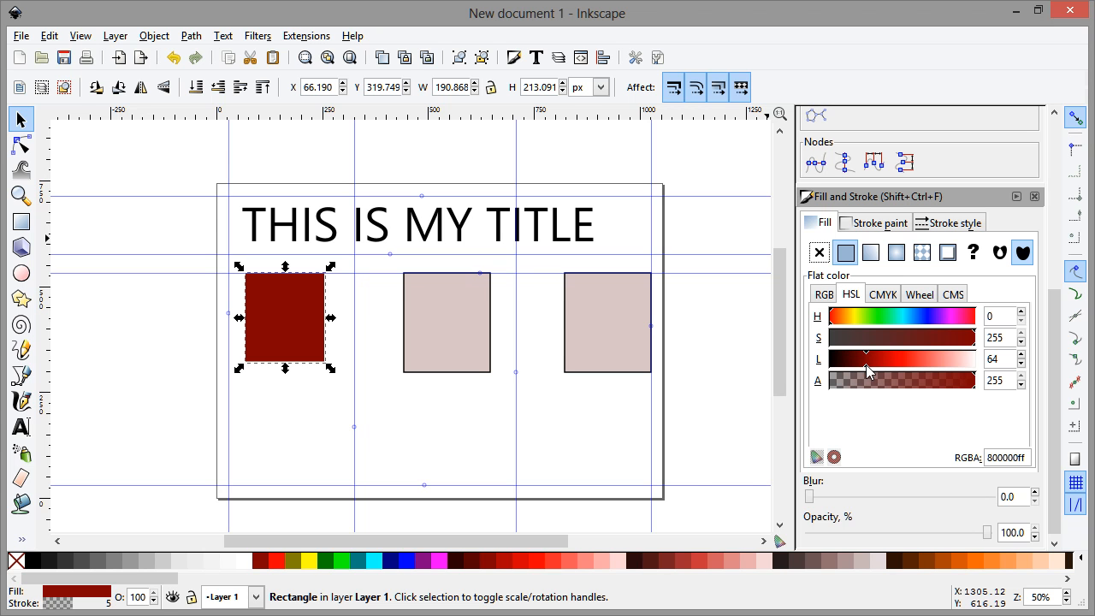
left_click_drag(868, 367, 927, 383)
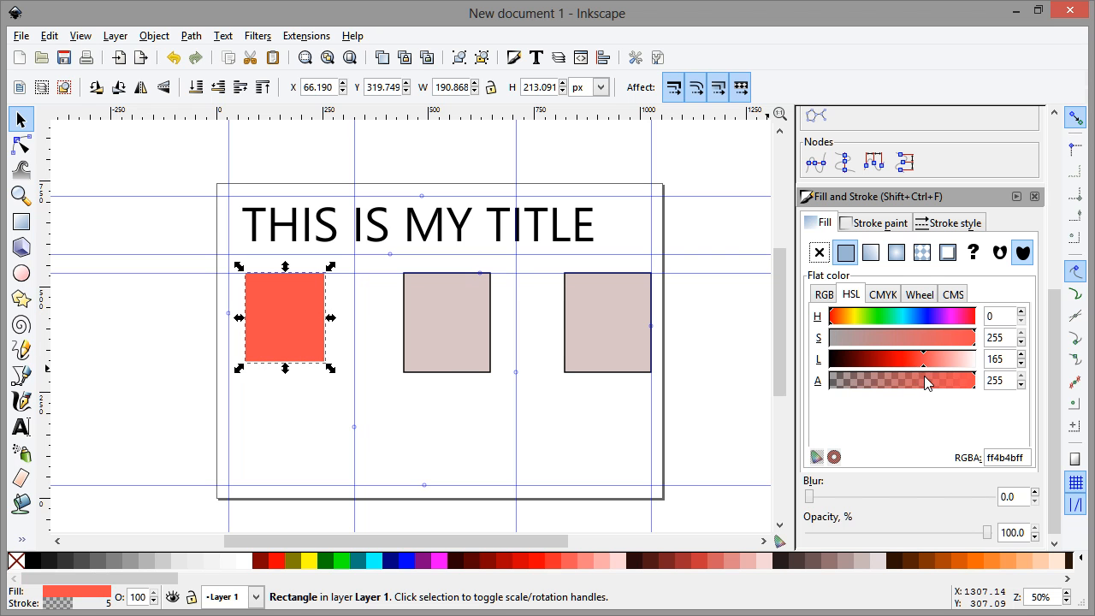
left_click(977, 346)
left_click_drag(976, 346, 950, 350)
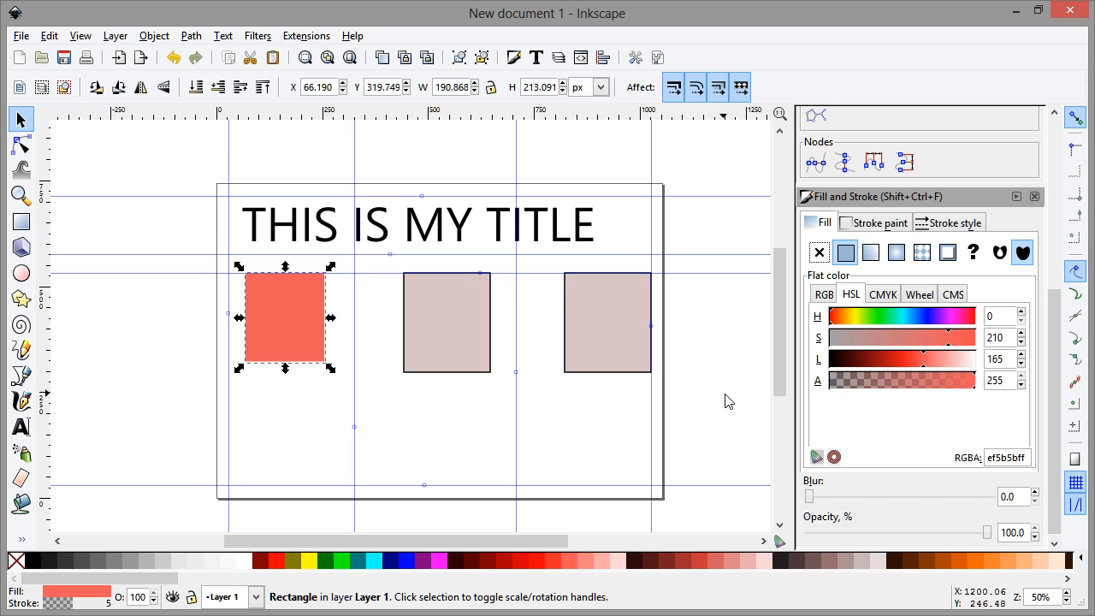
Step: Select all three rectangles from left to right, look over the Align and Distribute options, and return to the fill settings
scroll(1058, 291, "up", 5)
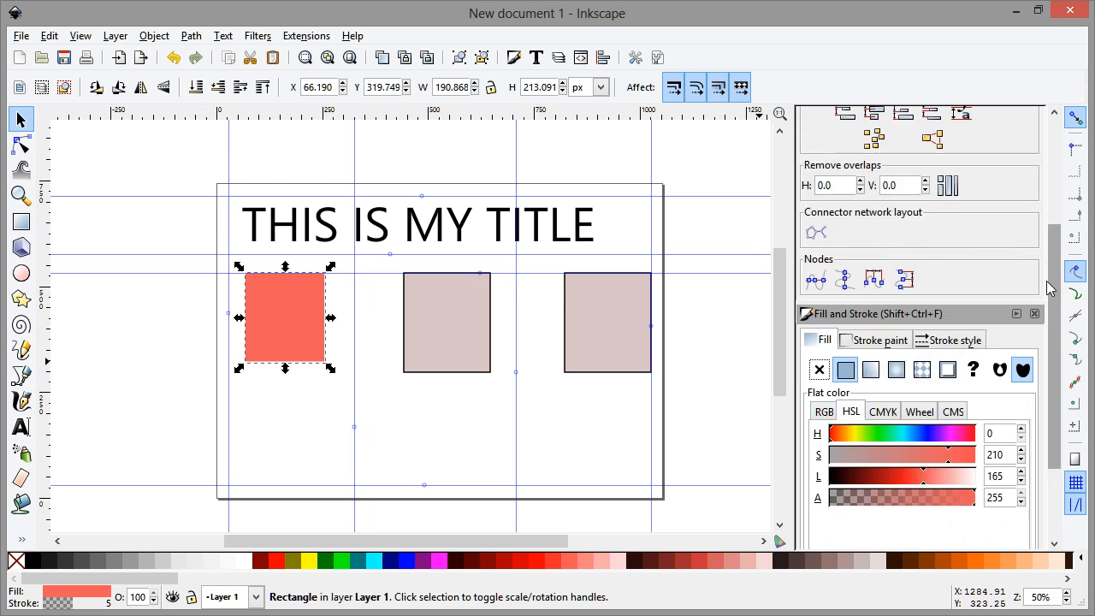
scroll(1054, 301, "up", 4)
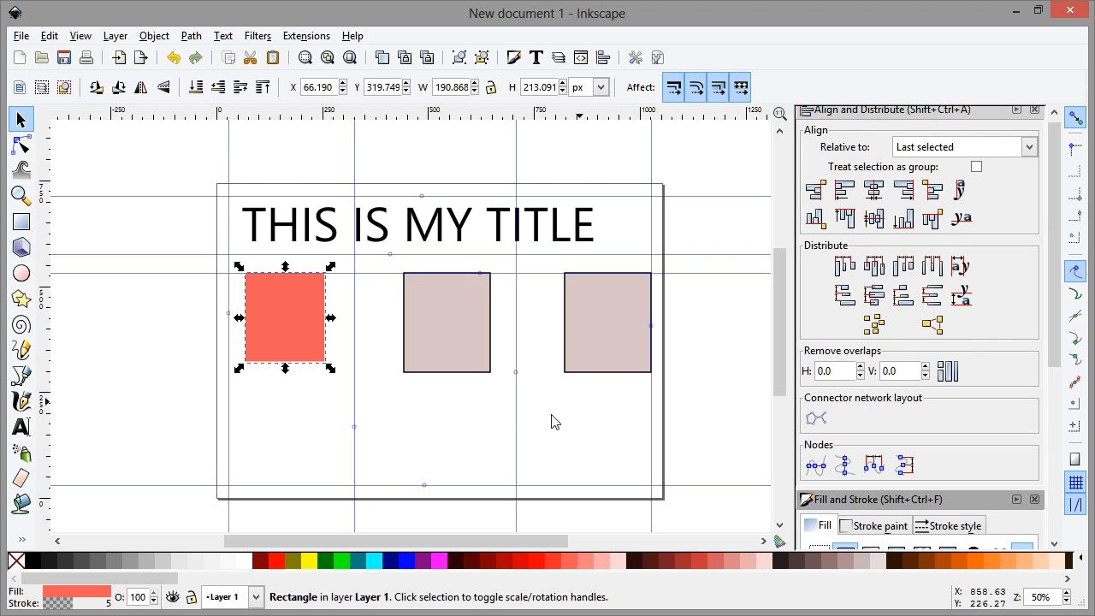
left_click(395, 410)
left_click(300, 326)
left_click(480, 340, "shift")
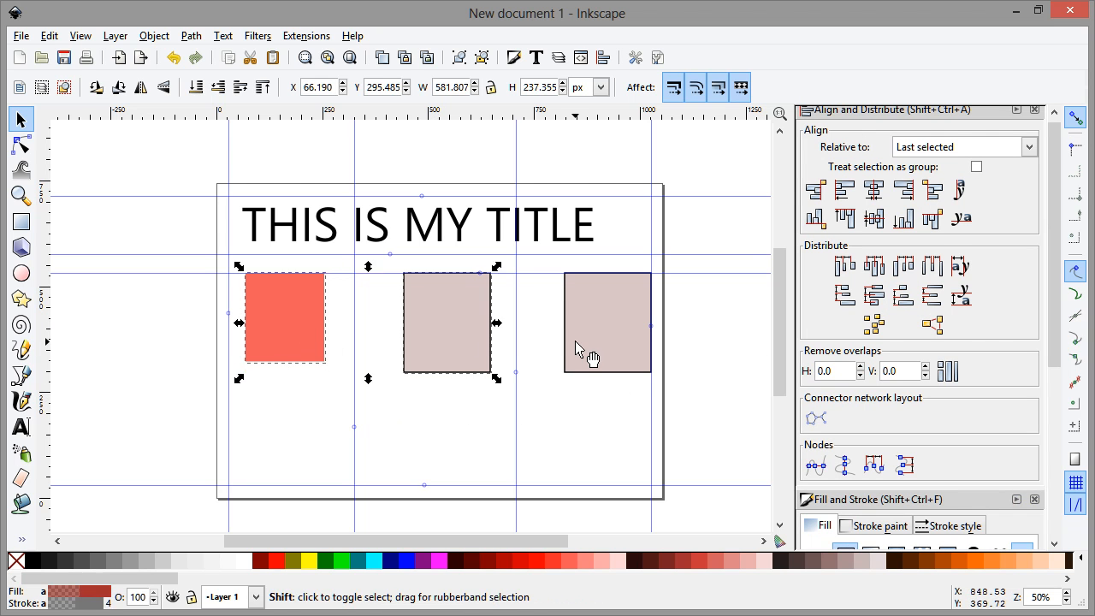
left_click(577, 341, "shift")
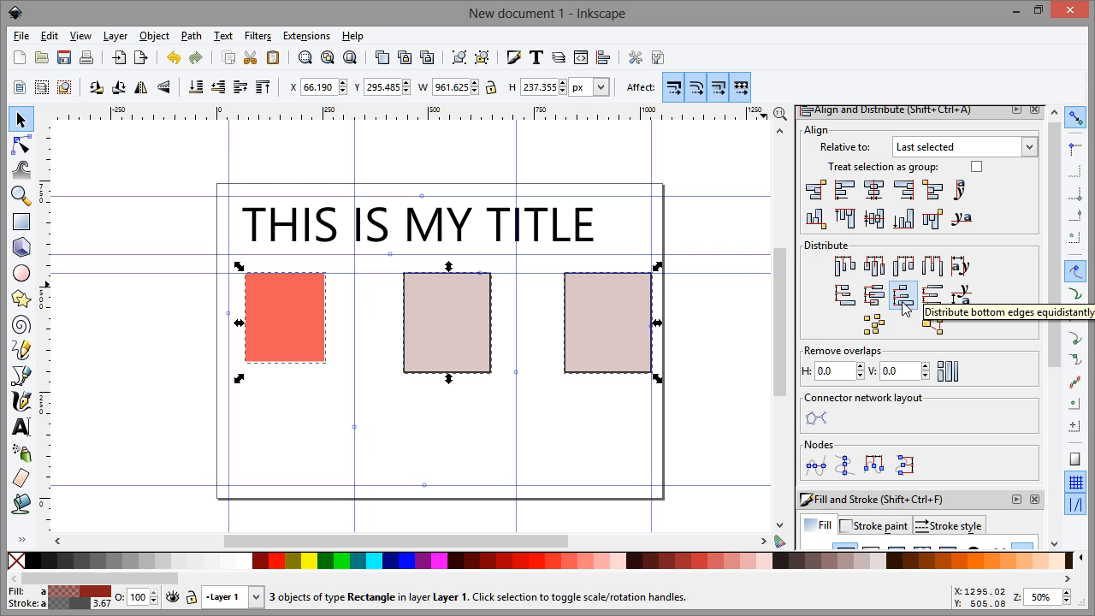
left_click_drag(1056, 330, 1064, 506)
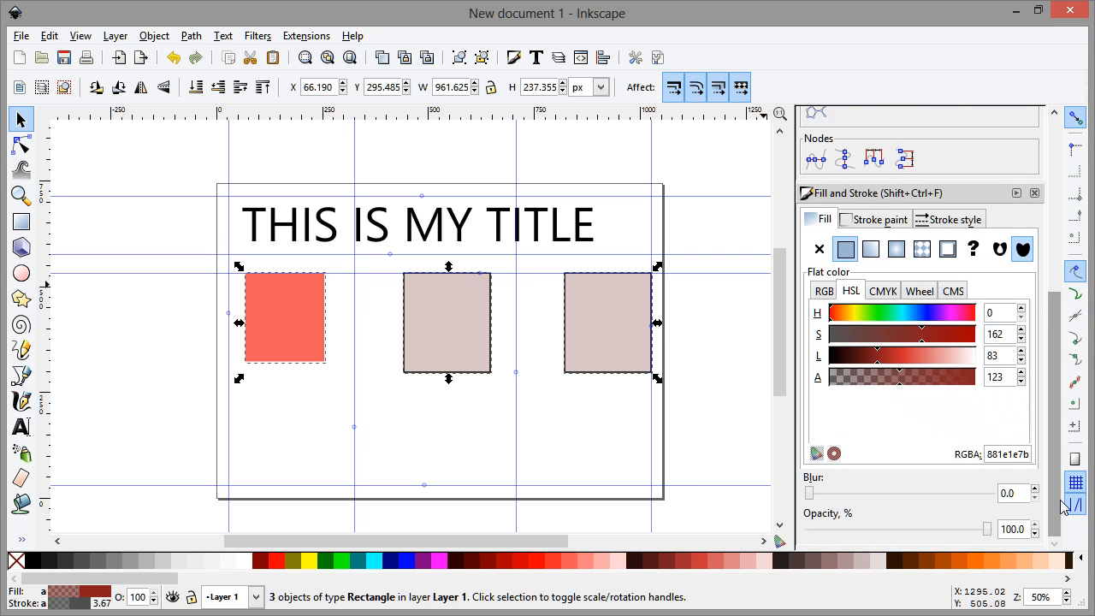